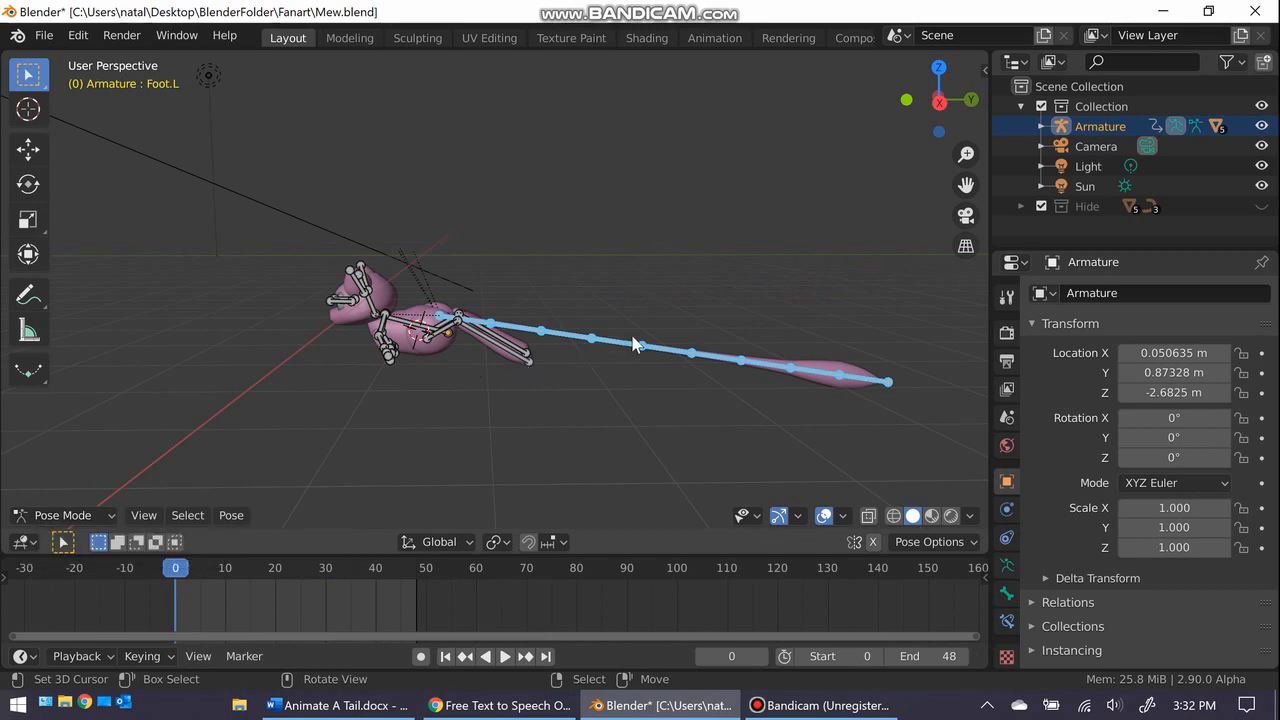
Step: Set the transform pivot point to Individual Origins and try rotating the selected tail bones about the global X axis
left_click(506, 541)
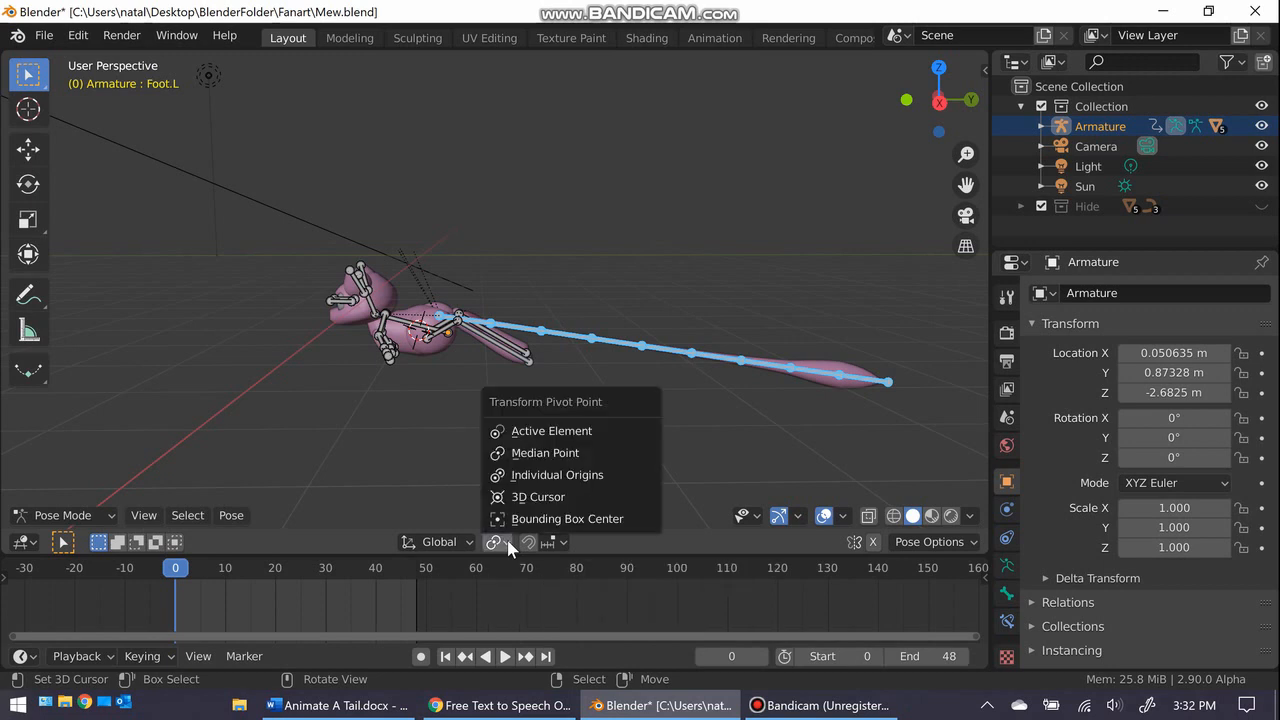
left_click(527, 476)
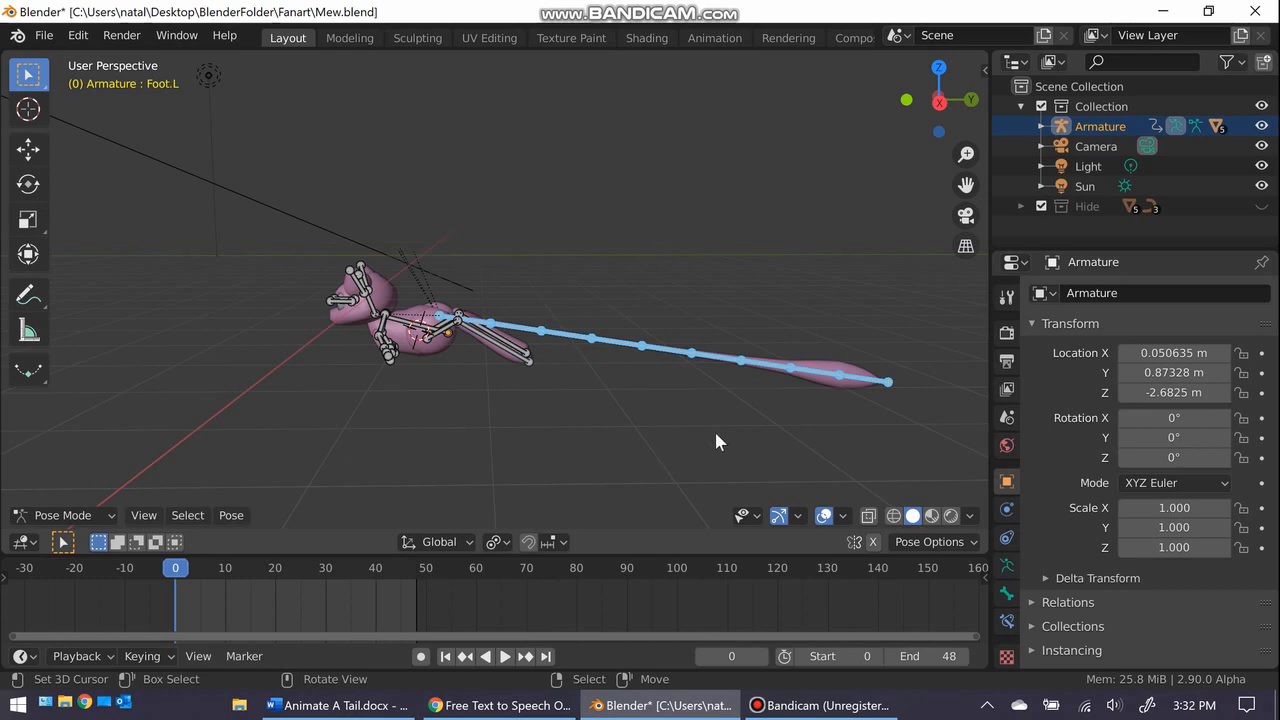
key("r")
key("x")
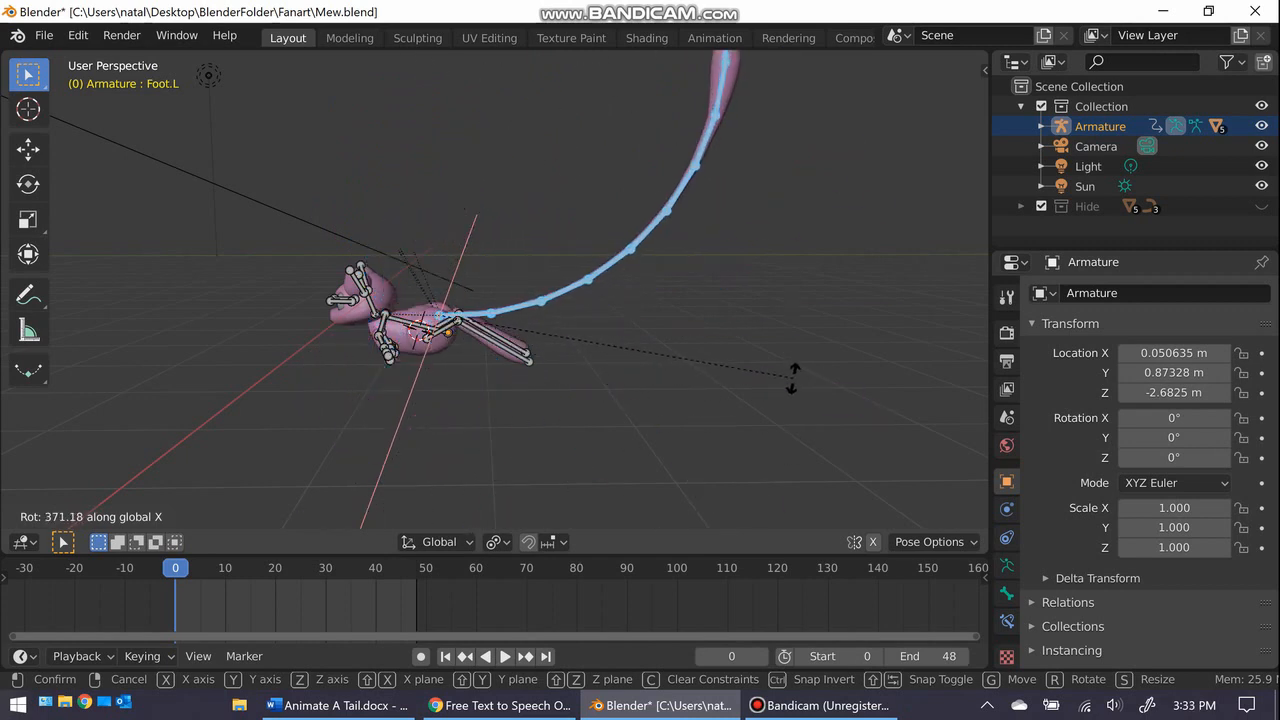
left_click(798, 455)
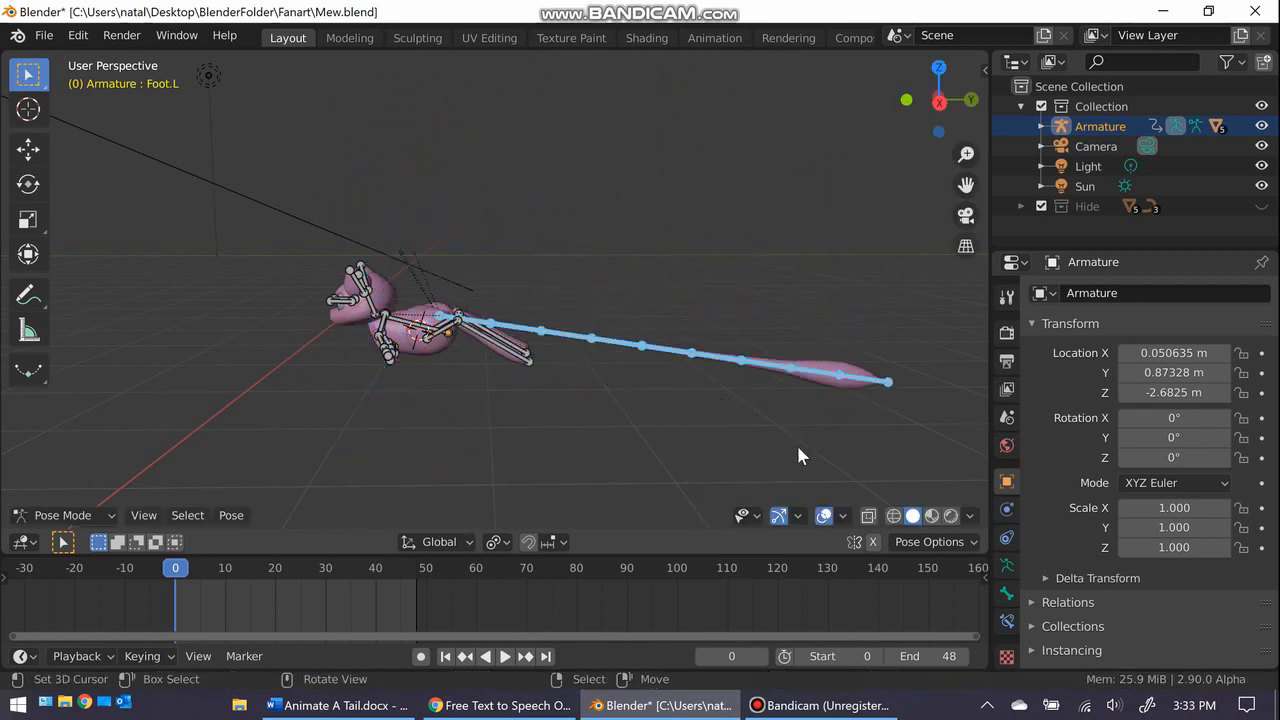
Step: Switch the transform pivot point to Median Point and try rotating the tail bones about the global X axis
left_click(511, 541)
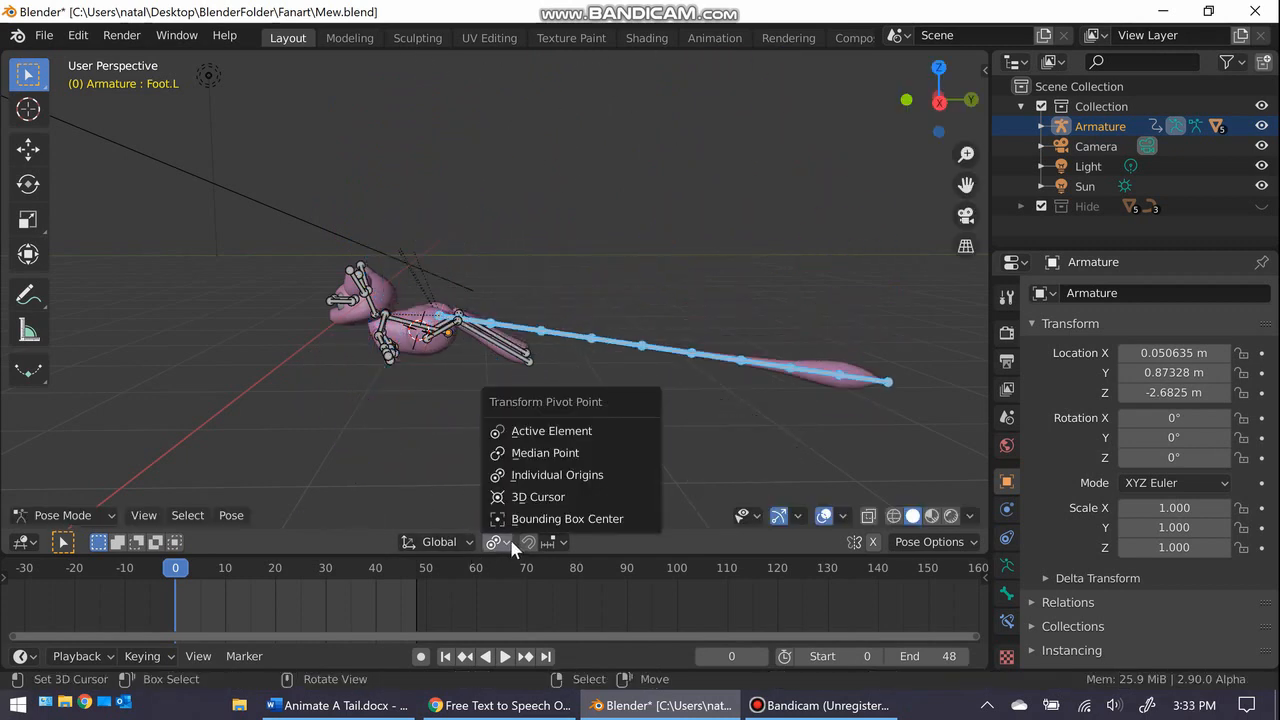
left_click(530, 453)
key("r")
key("x")
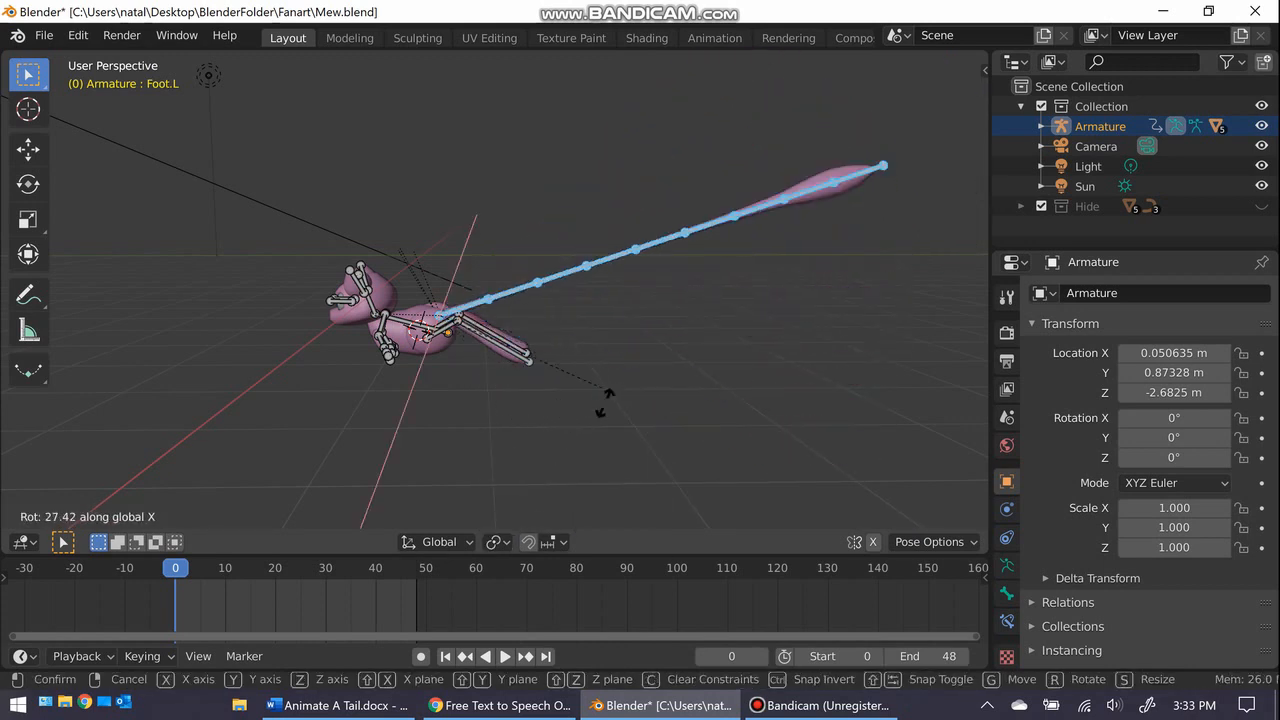
left_click(540, 510)
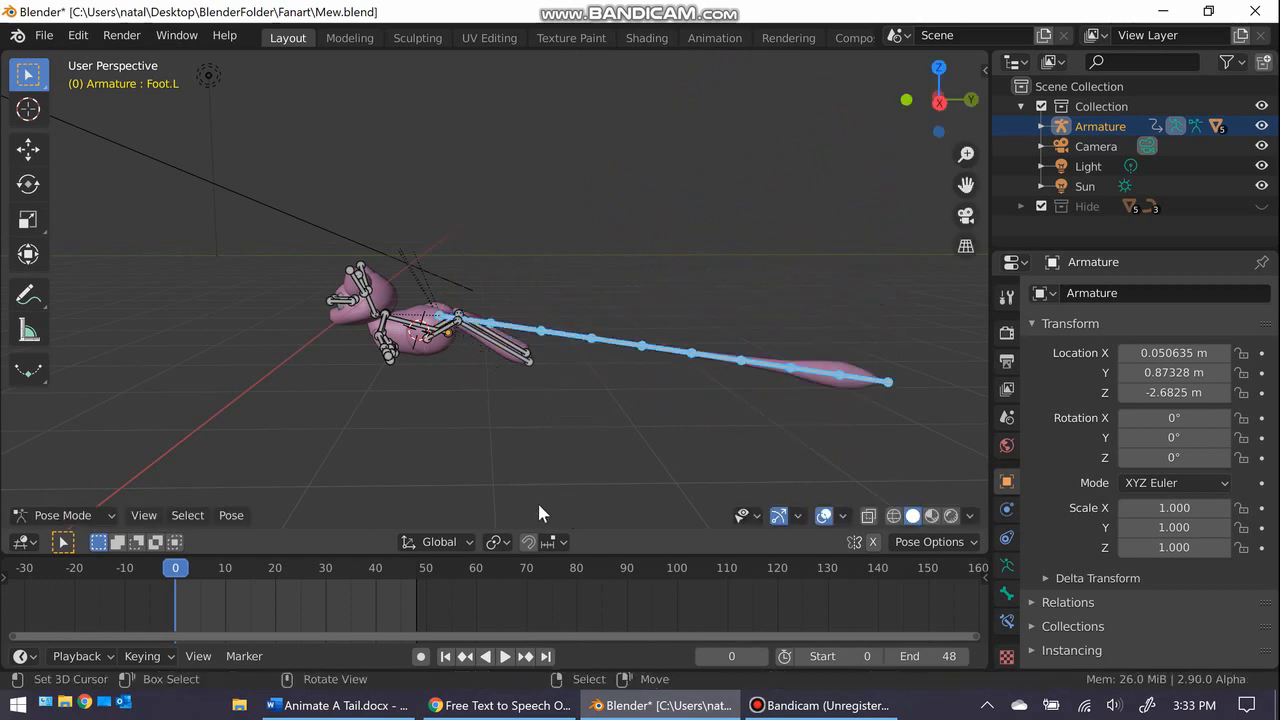
Step: Return the transform pivot point to Individual Origins and try out an X-axis rotation on the tail bones
left_click(494, 543)
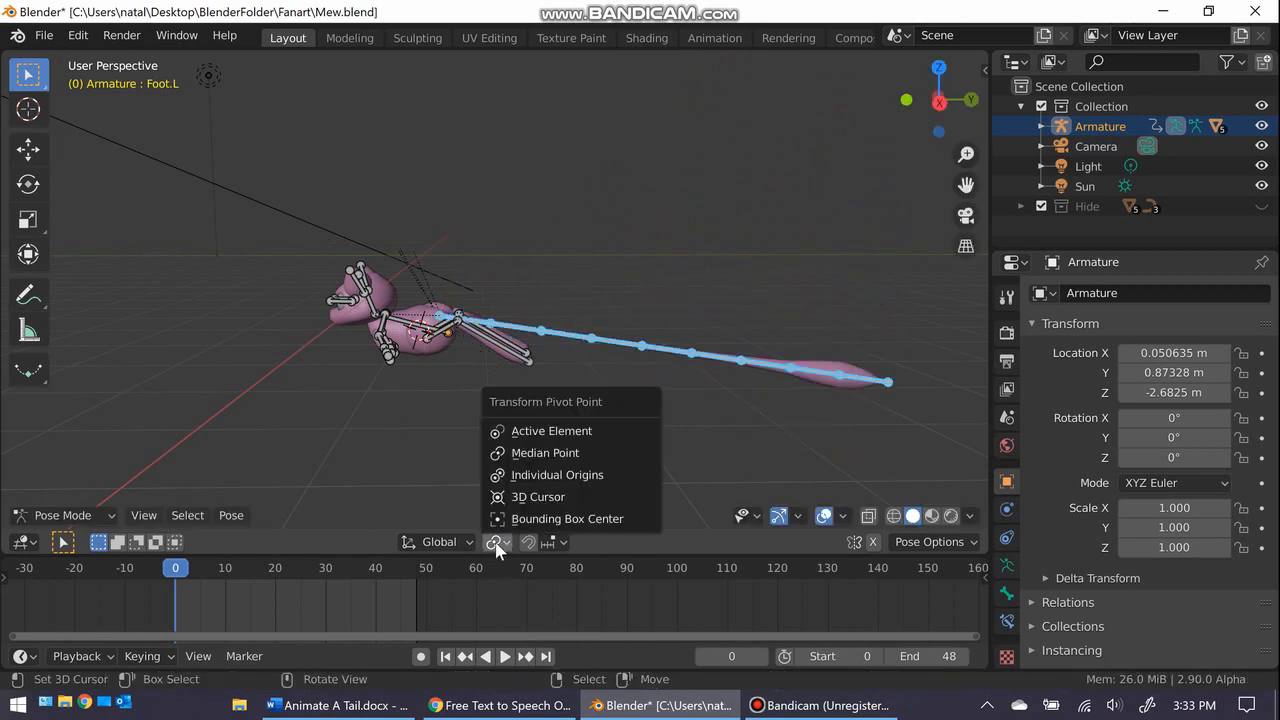
left_click(547, 477)
key("r")
key("x")
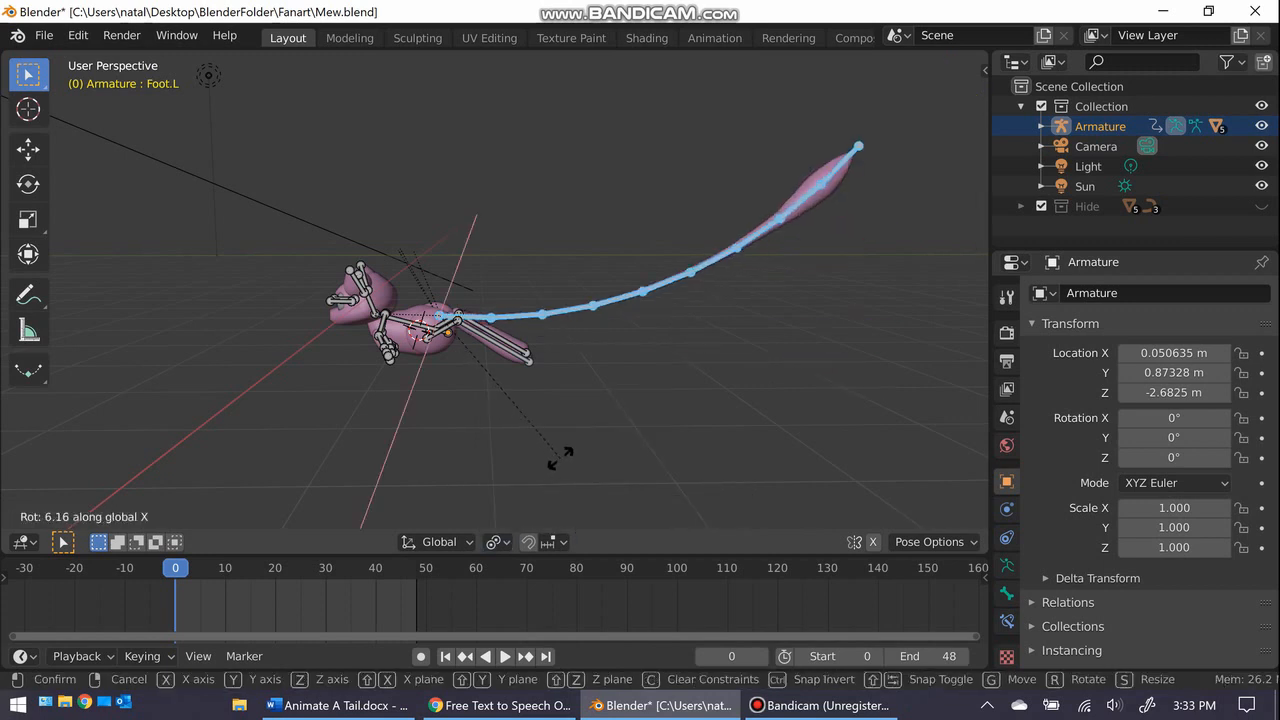
right_click(559, 456)
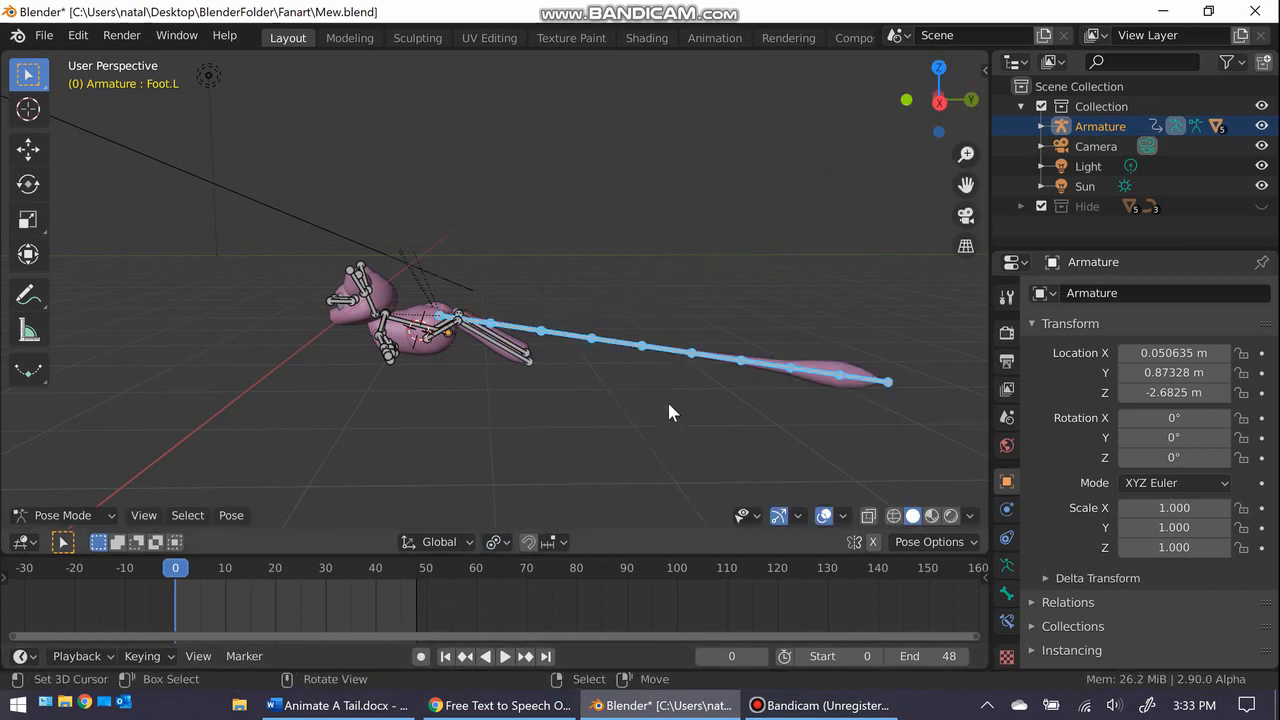
key("r")
key("x")
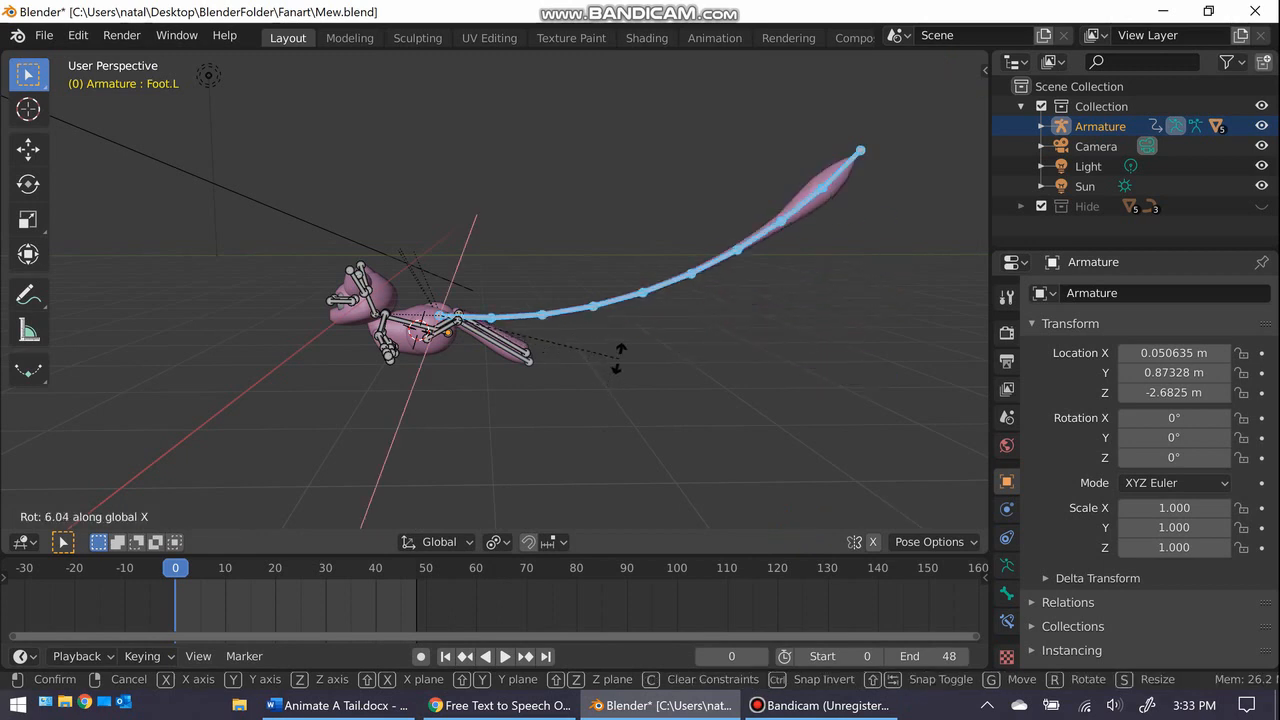
key("Escape")
left_click_drag(181, 573, 312, 578)
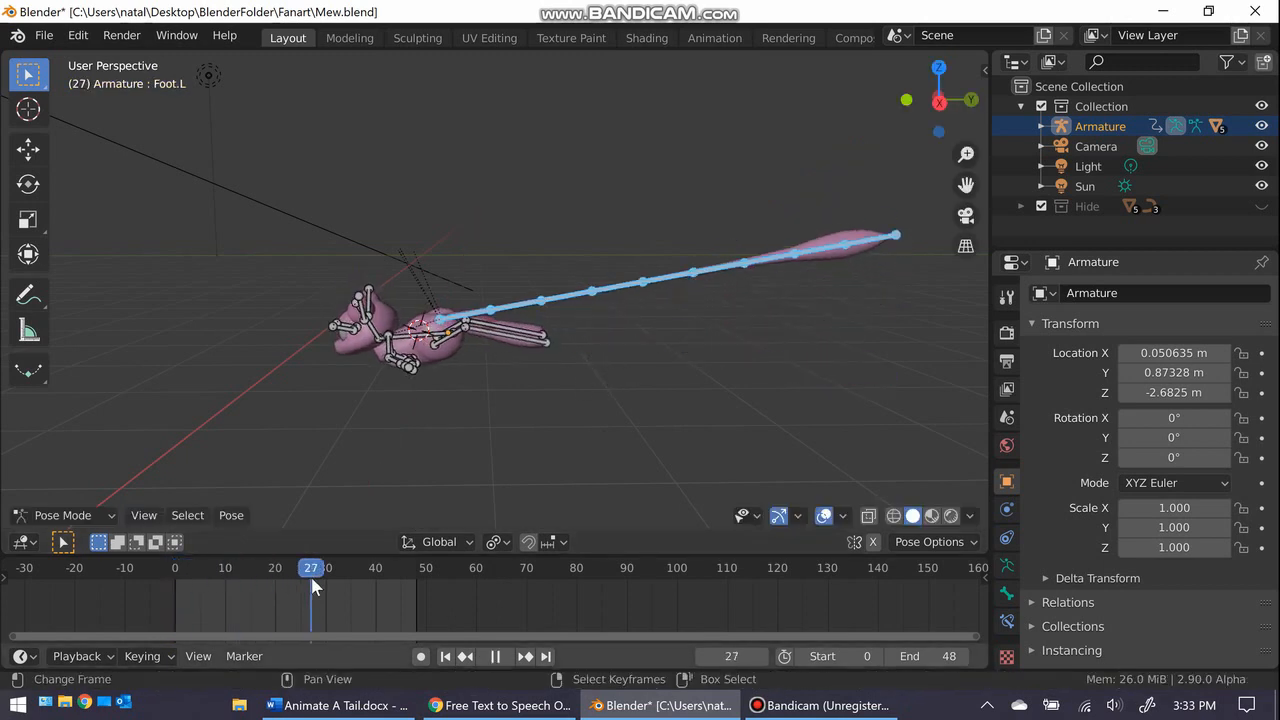
key("r")
key("x")
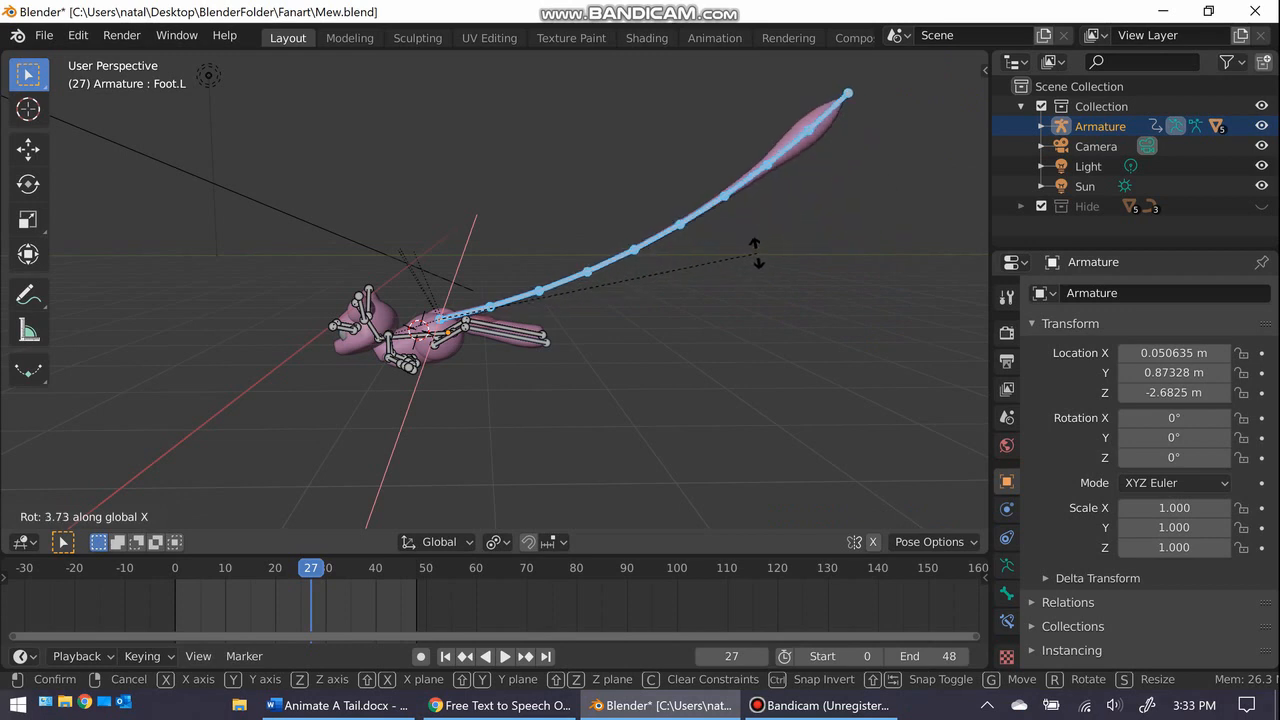
key("Escape")
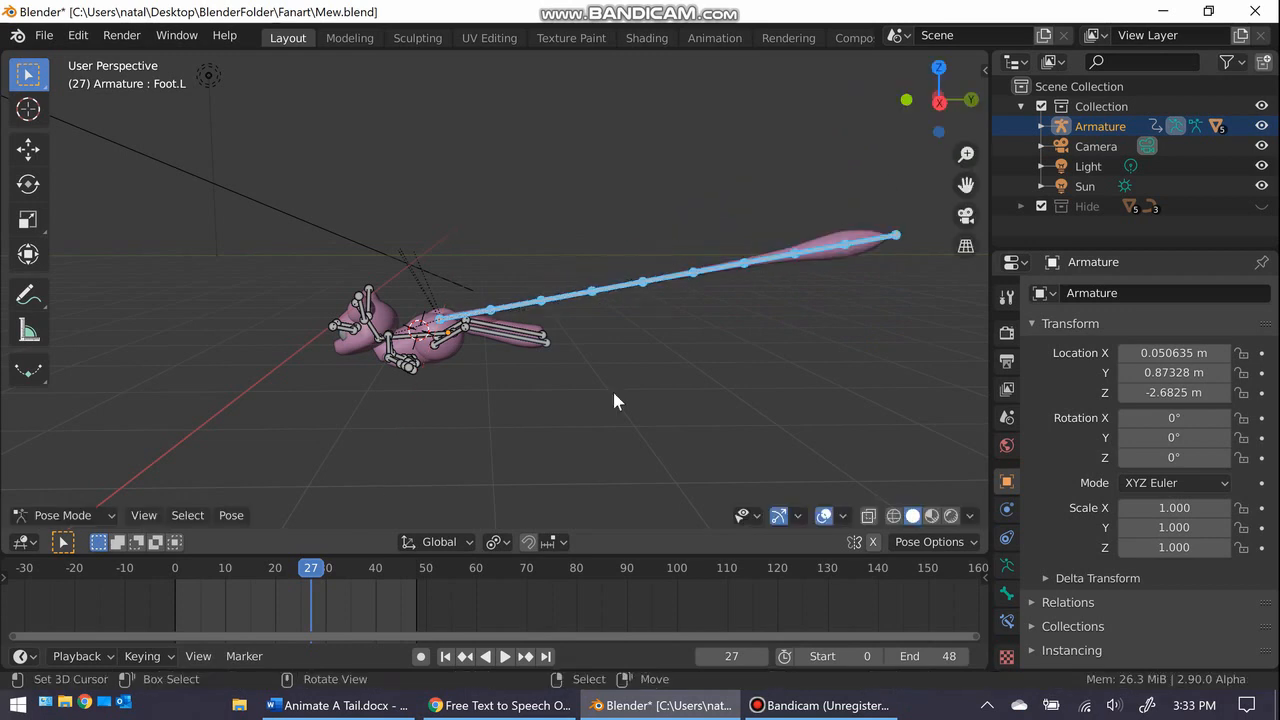
Step: At frame 0, rotate the tail bones about the global X axis to curve the tail downward and insert a LocRot keyframe
left_click(445, 656)
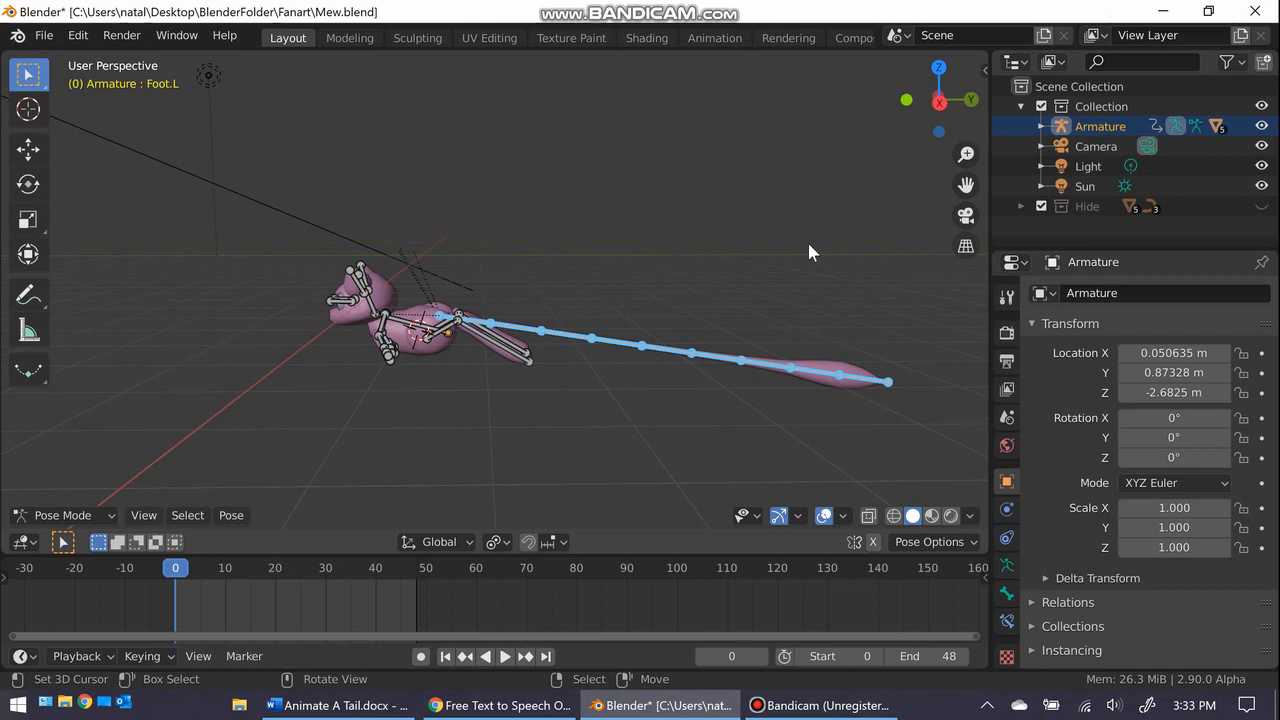
key("r")
key("x")
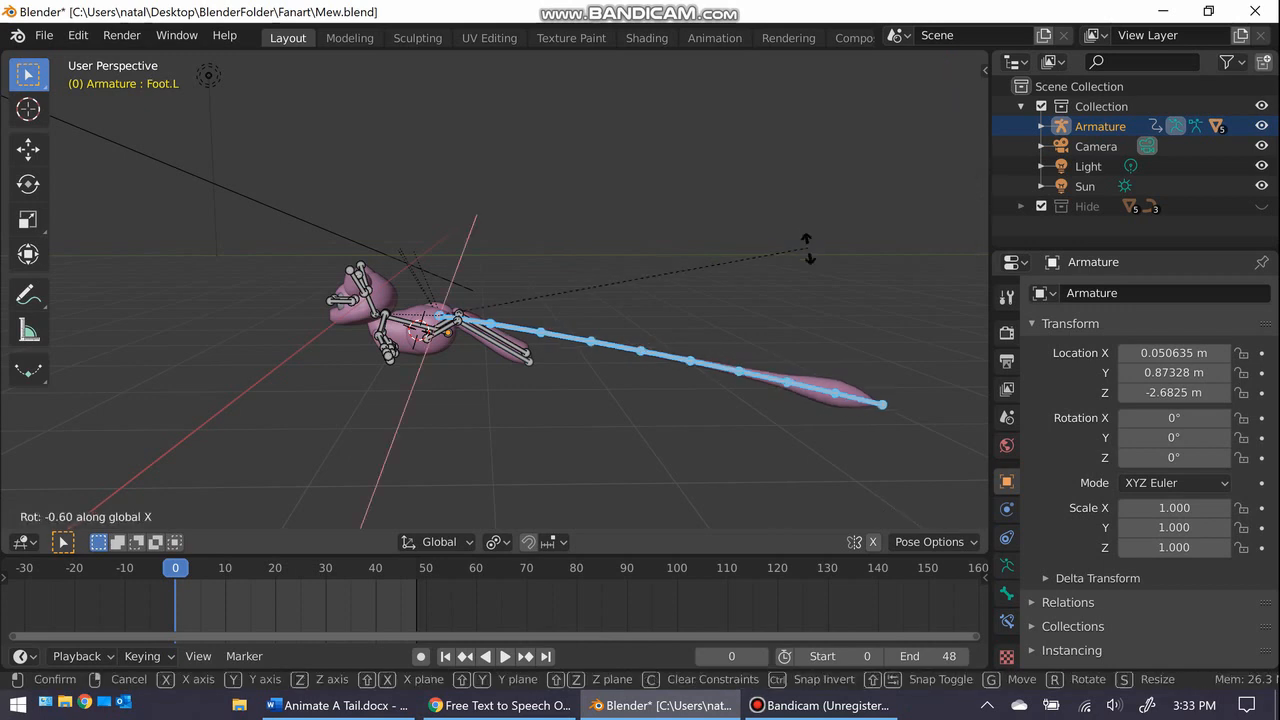
left_click(807, 250)
key("i")
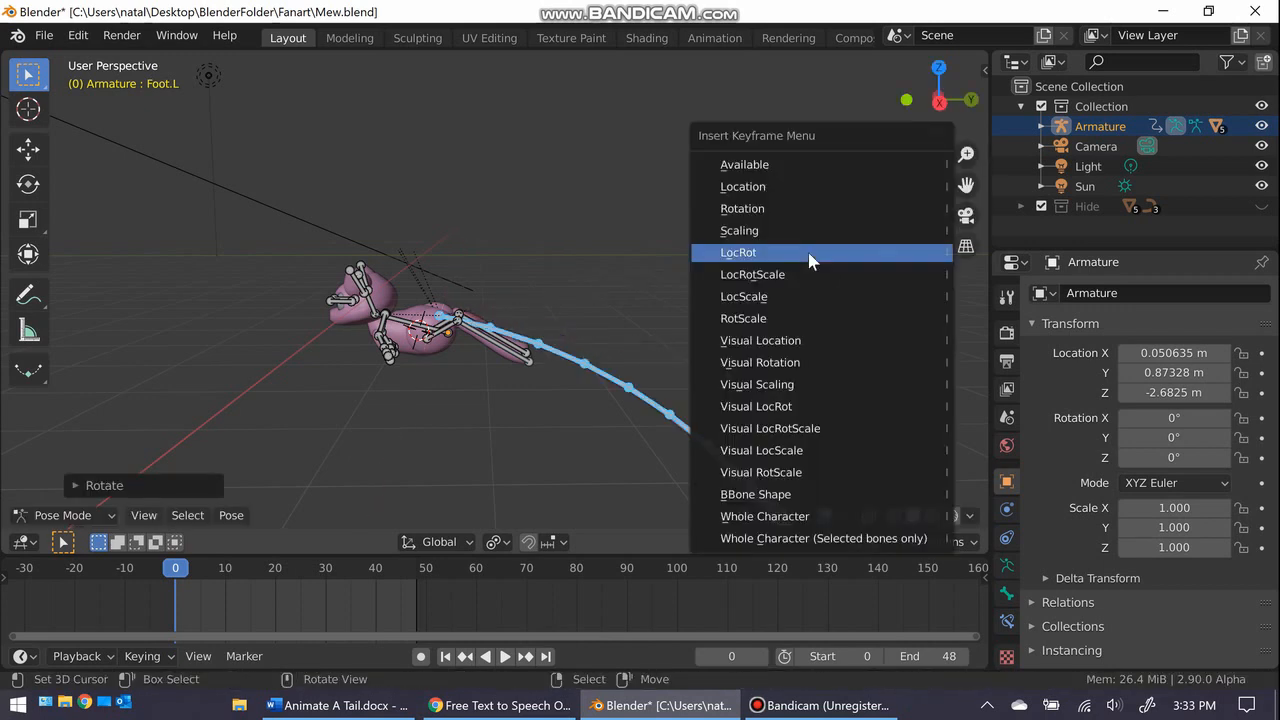
left_click(808, 253)
Step: At frame 24, rotate the tail bones about the global X axis so the tail curves upward, and insert a keyframe
key("space")
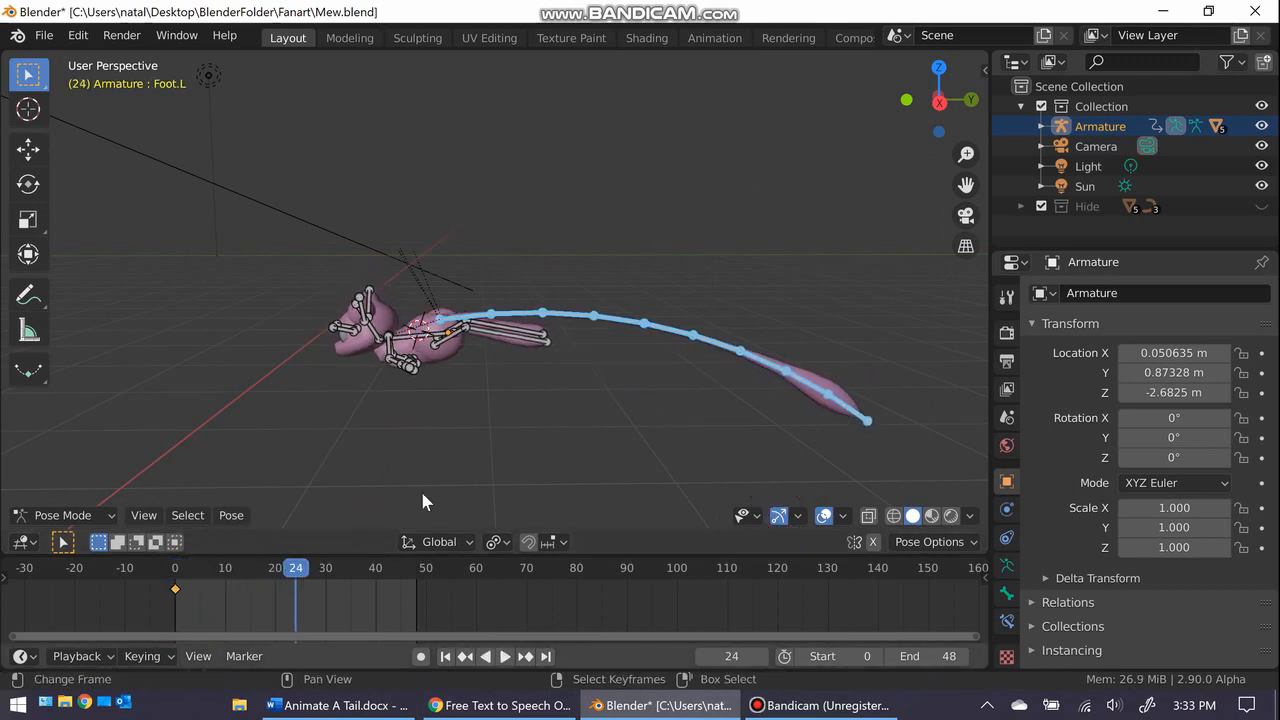
key("r")
key("x")
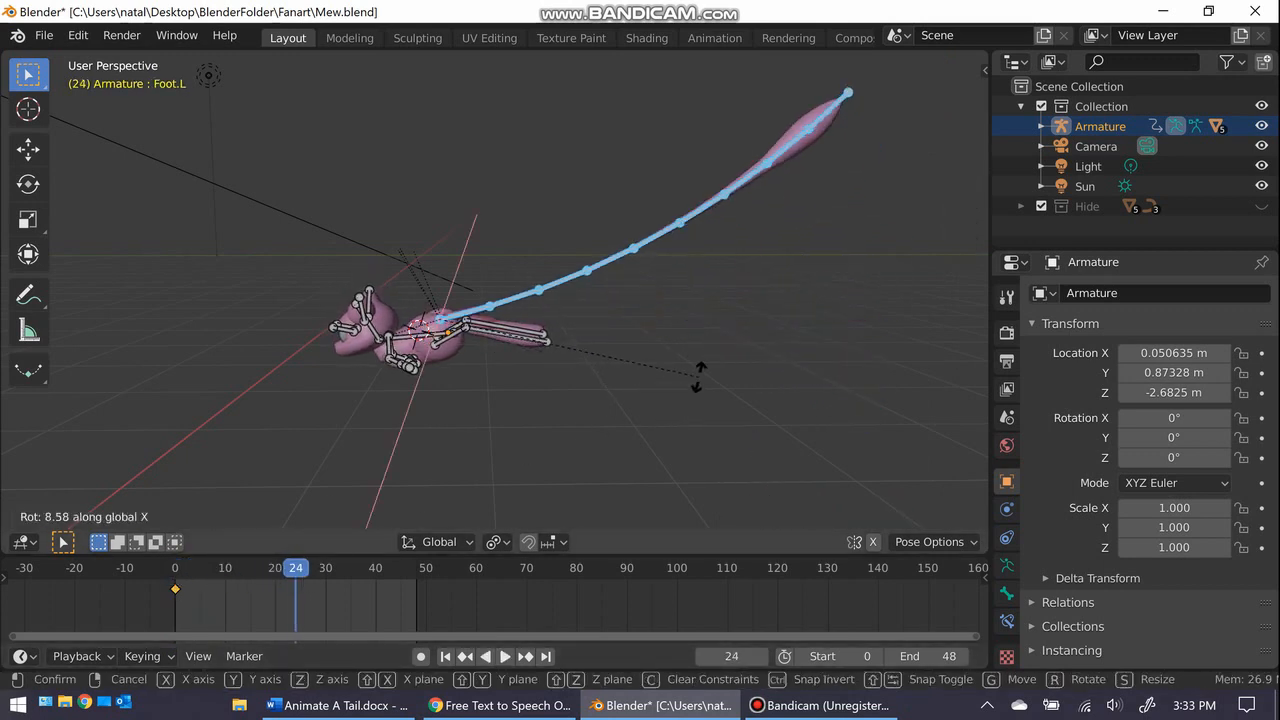
type("16")
key("Return")
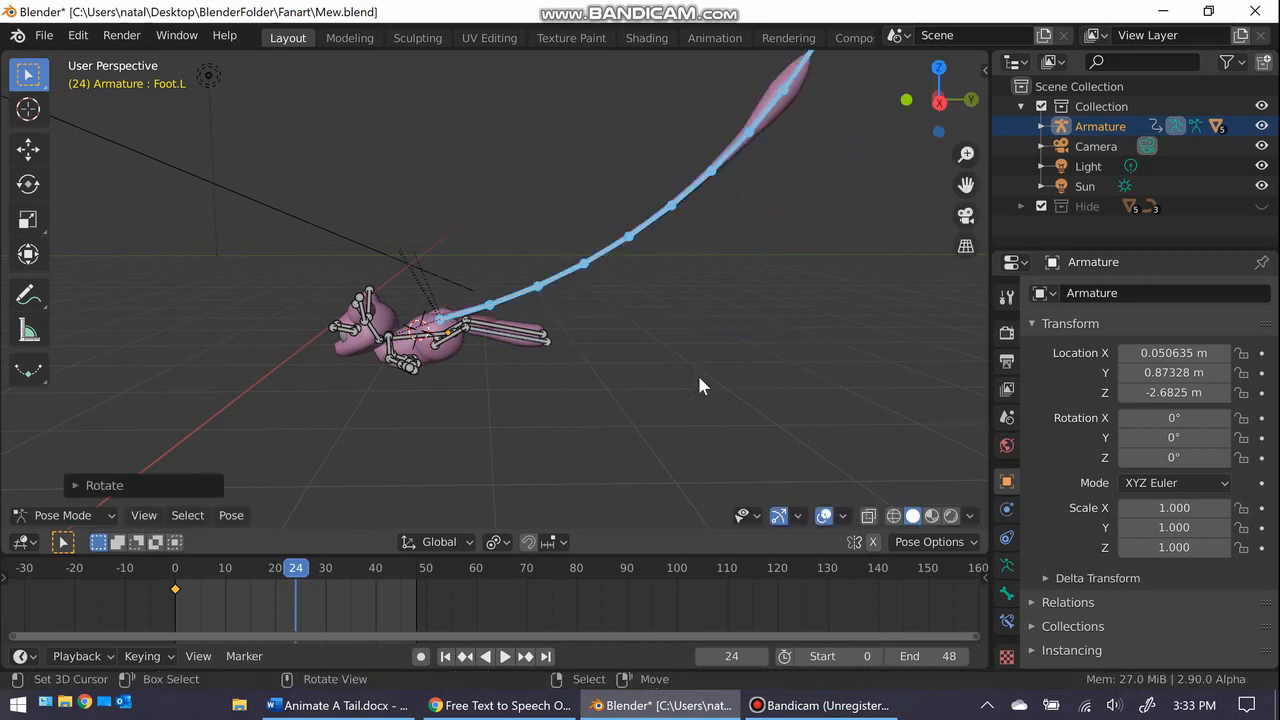
key("i")
left_click(700, 385)
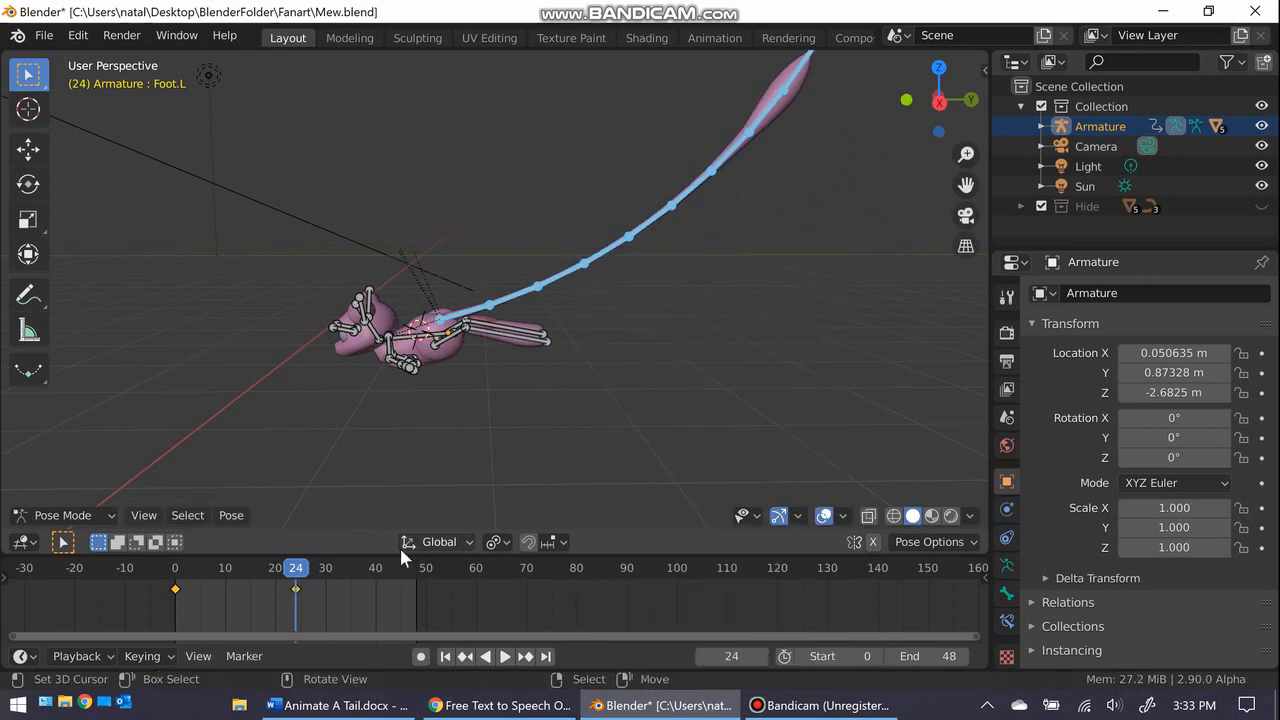
Step: Duplicate the tail's frame 0 keyframe to frame 48 and play back the animation
left_click_drag(300, 570, 390, 573)
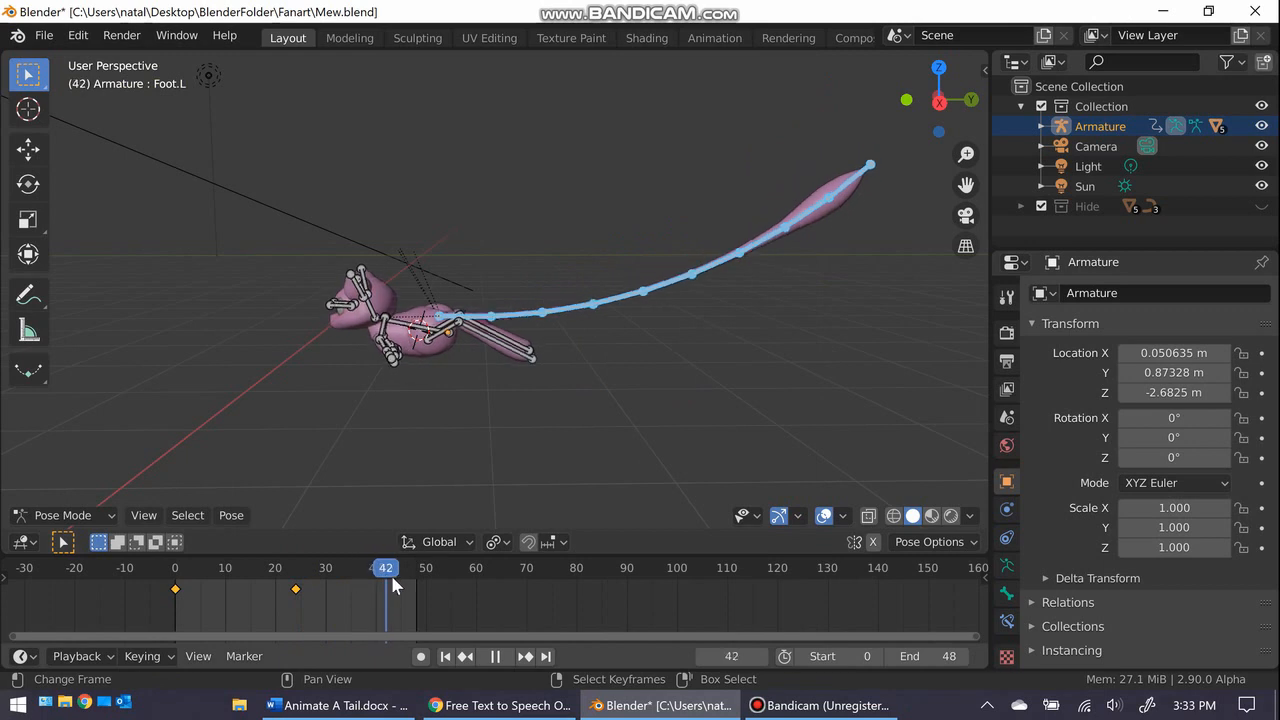
left_click(445, 657)
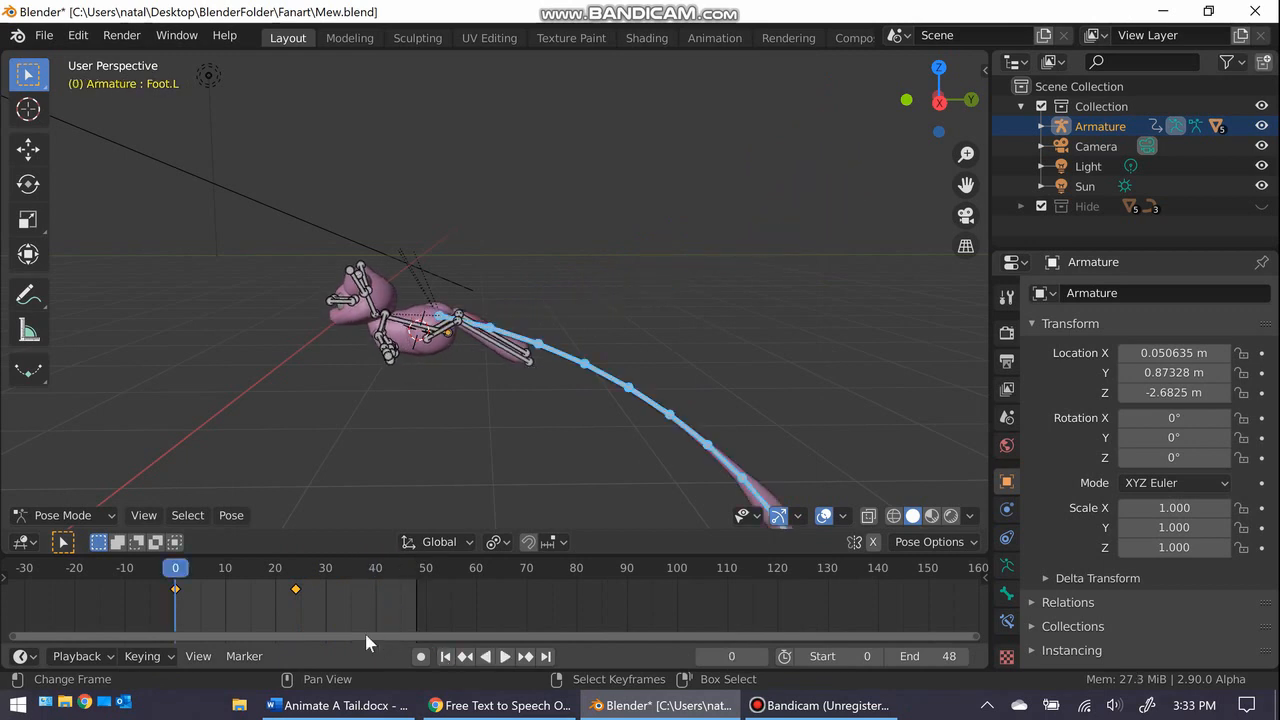
left_click(176, 589)
key("shift+d")
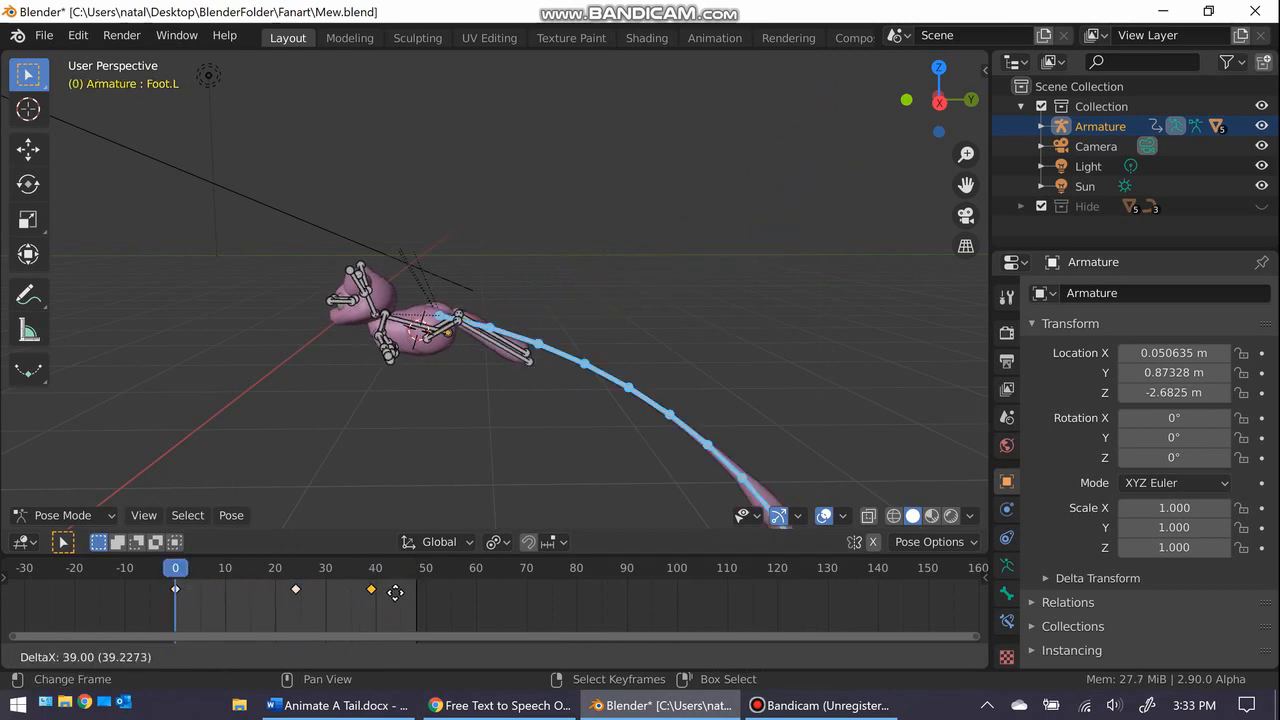
left_click(418, 608)
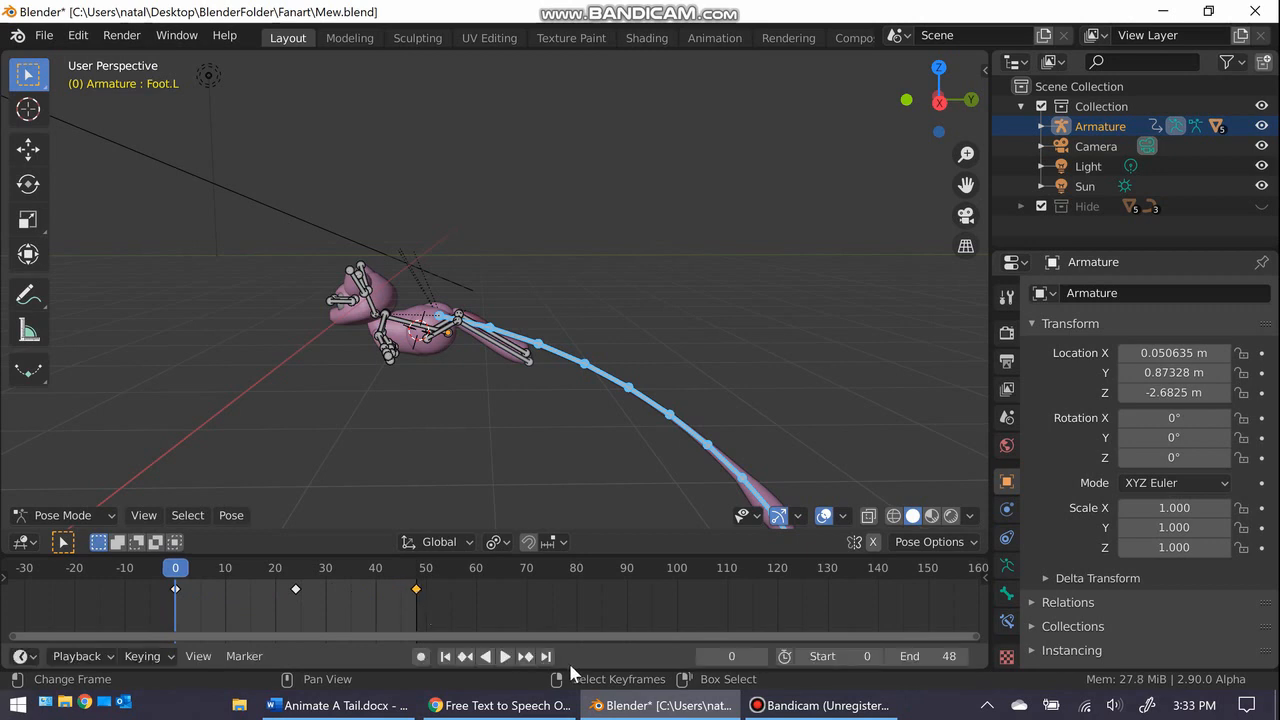
left_click(506, 656)
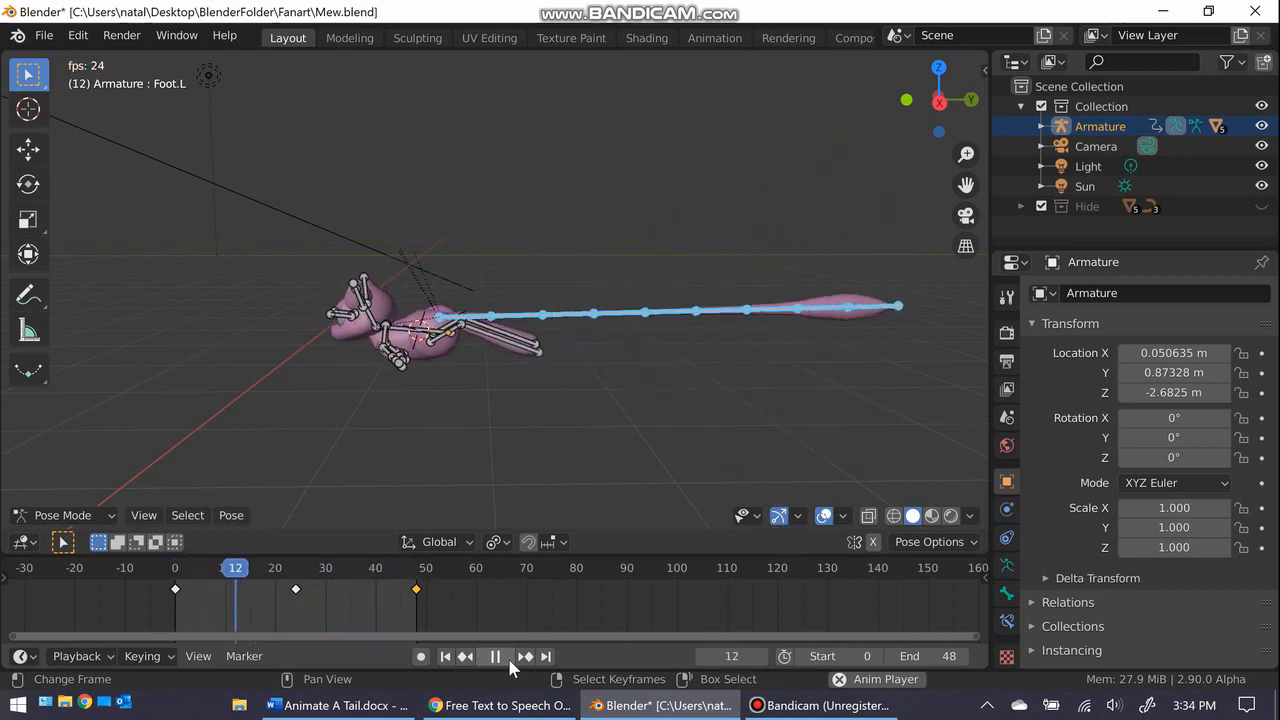
left_click(495, 656)
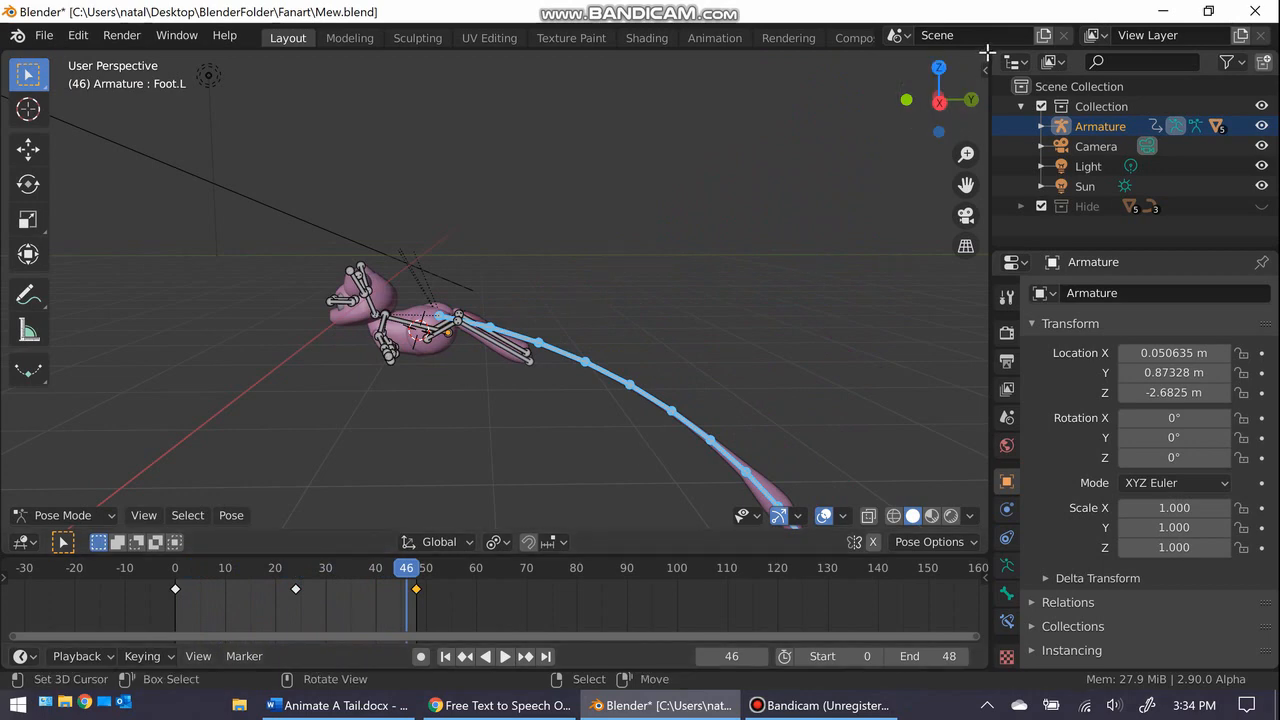
Step: Split the 3D viewport horizontally and turn the lower area into a Graph Editor with the tail's curves in view
left_click(926, 333)
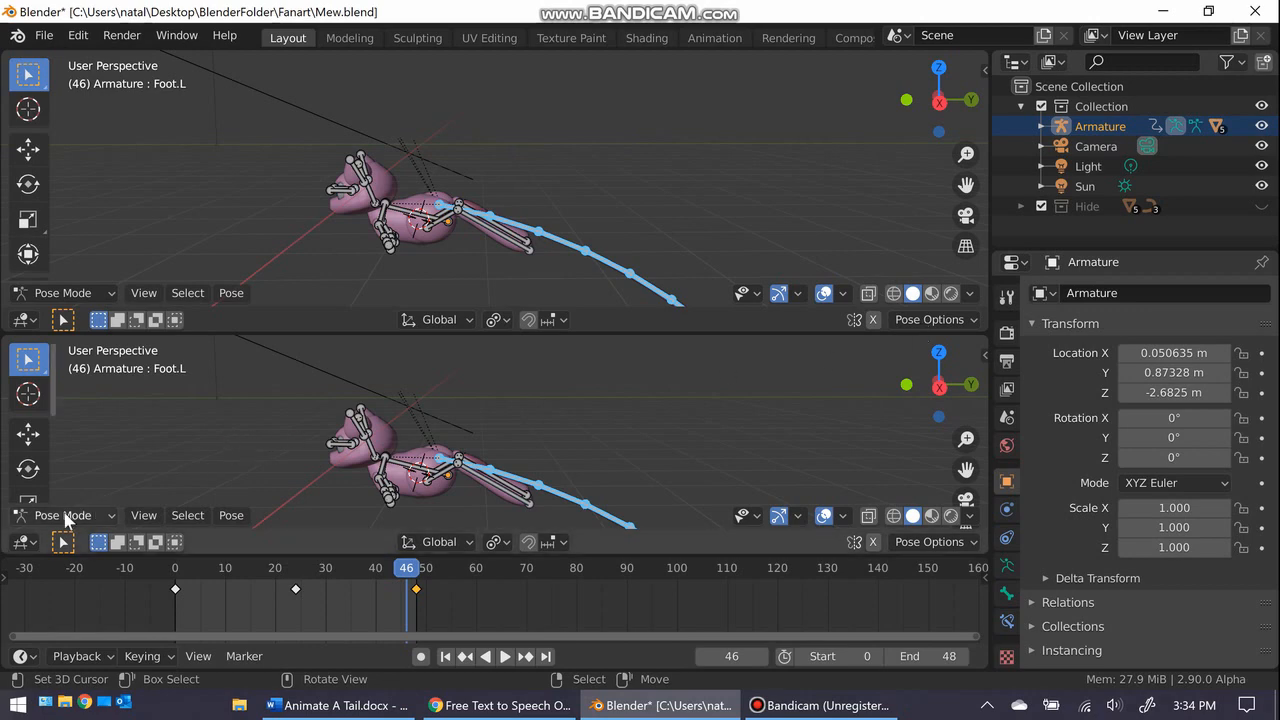
left_click(22, 542)
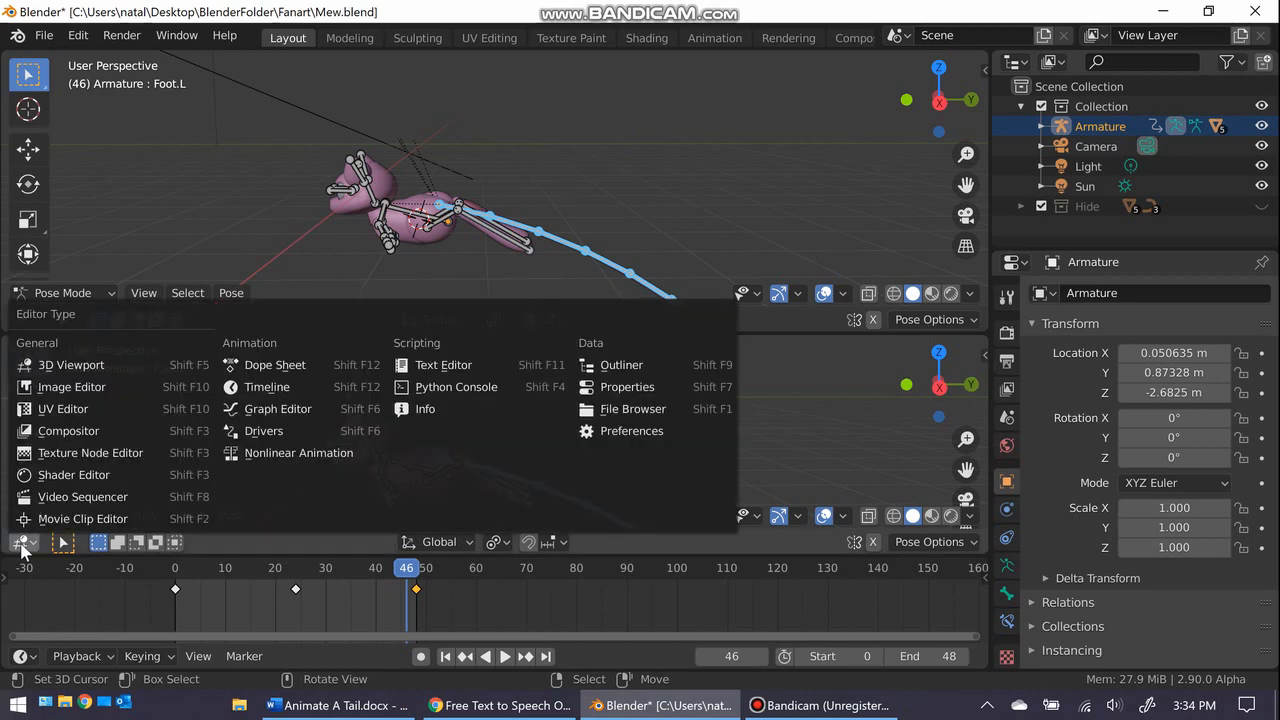
left_click(308, 413)
key("Home")
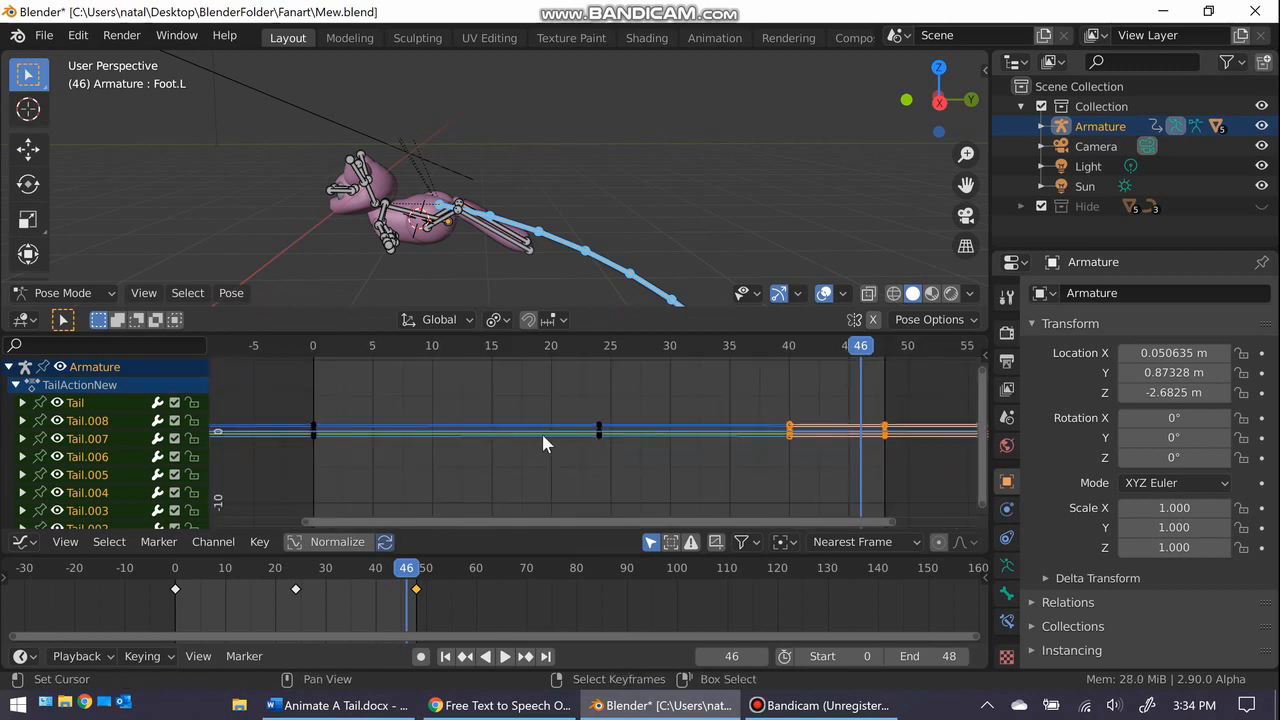
middle_click_drag(586, 469, 582, 469)
middle_click_drag(566, 229, 567, 163)
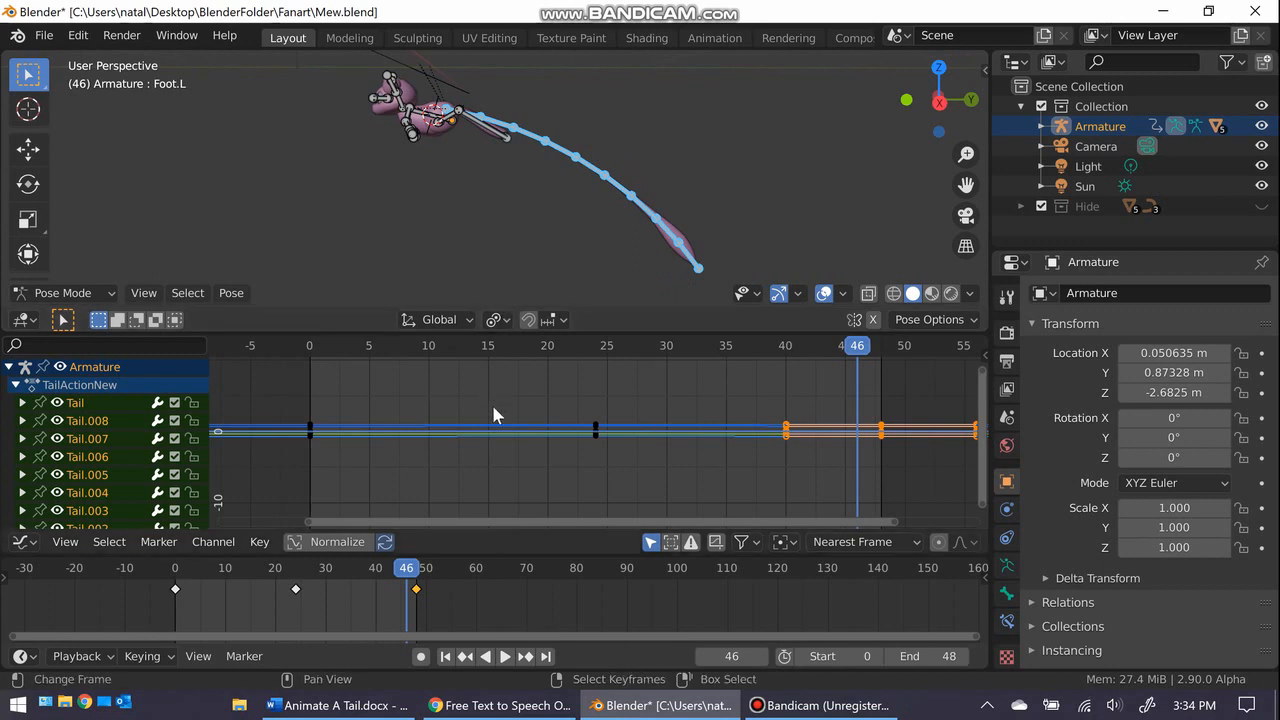
Step: Select all of the tail's keyframes in the Graph Editor and set their curves' extrapolation to Make Cyclic (F-Modifier)
key("a")
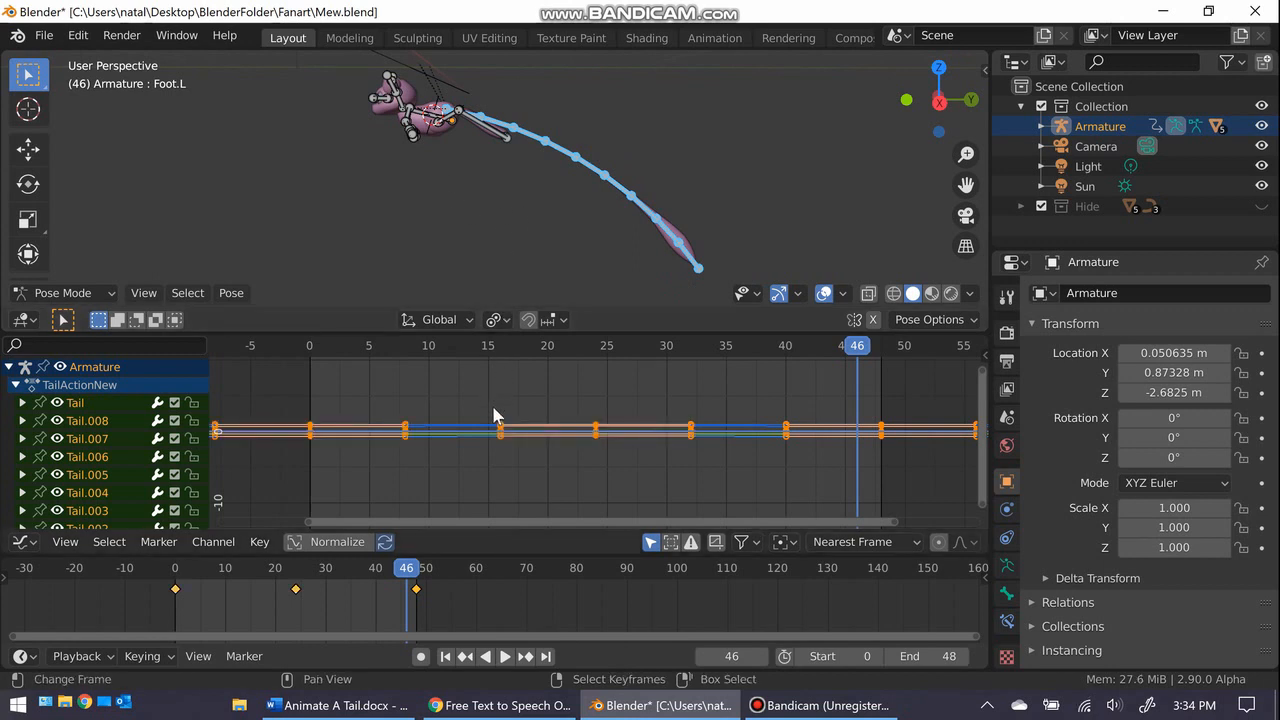
key("Home")
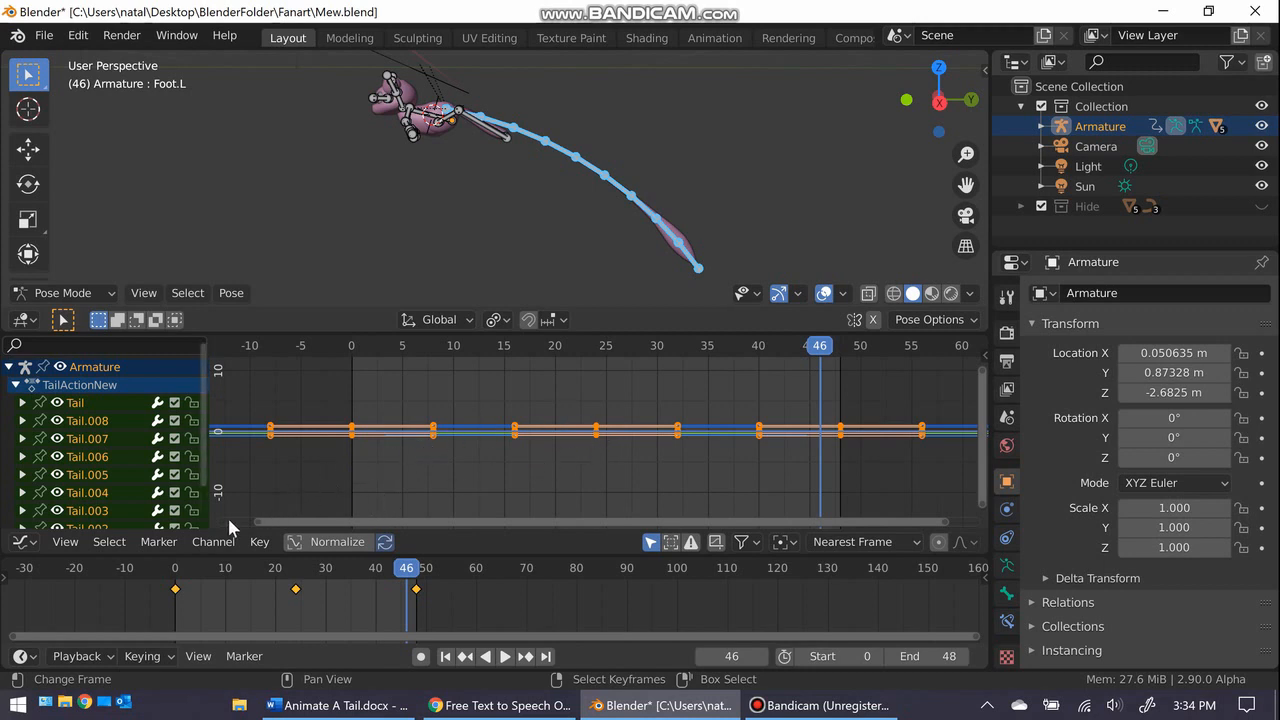
left_click(213, 542)
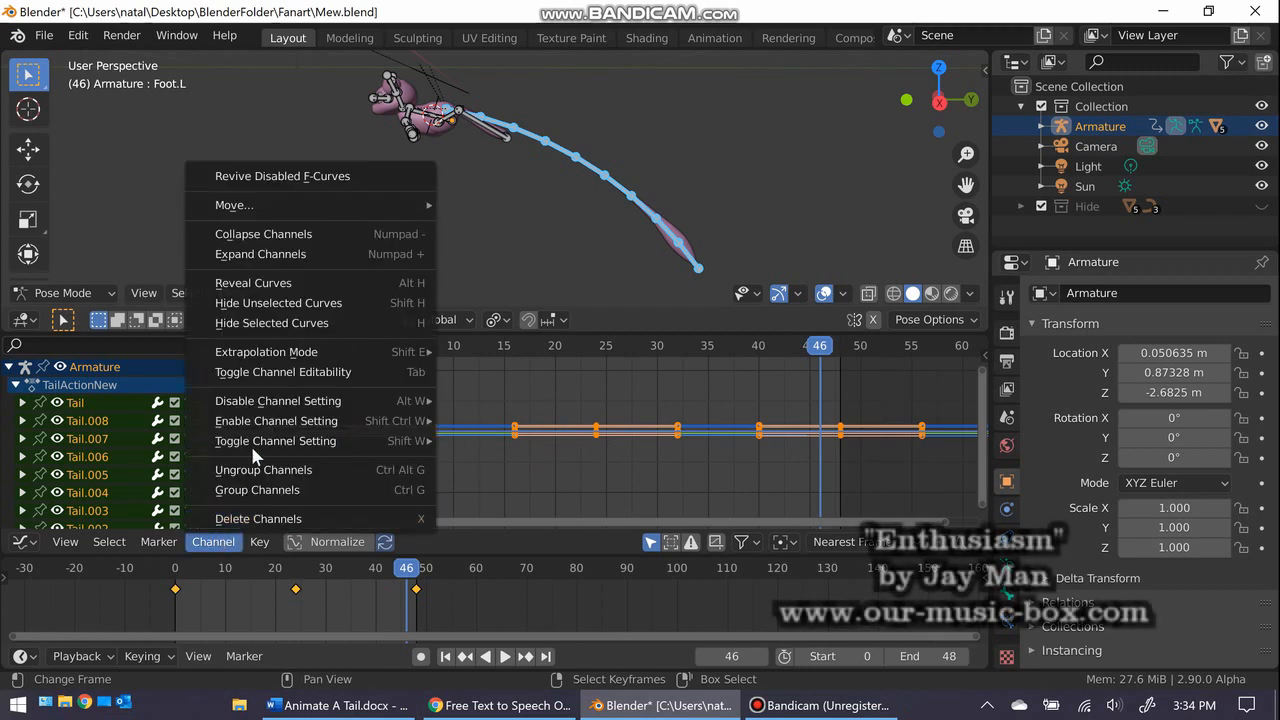
mouse_move(321, 360)
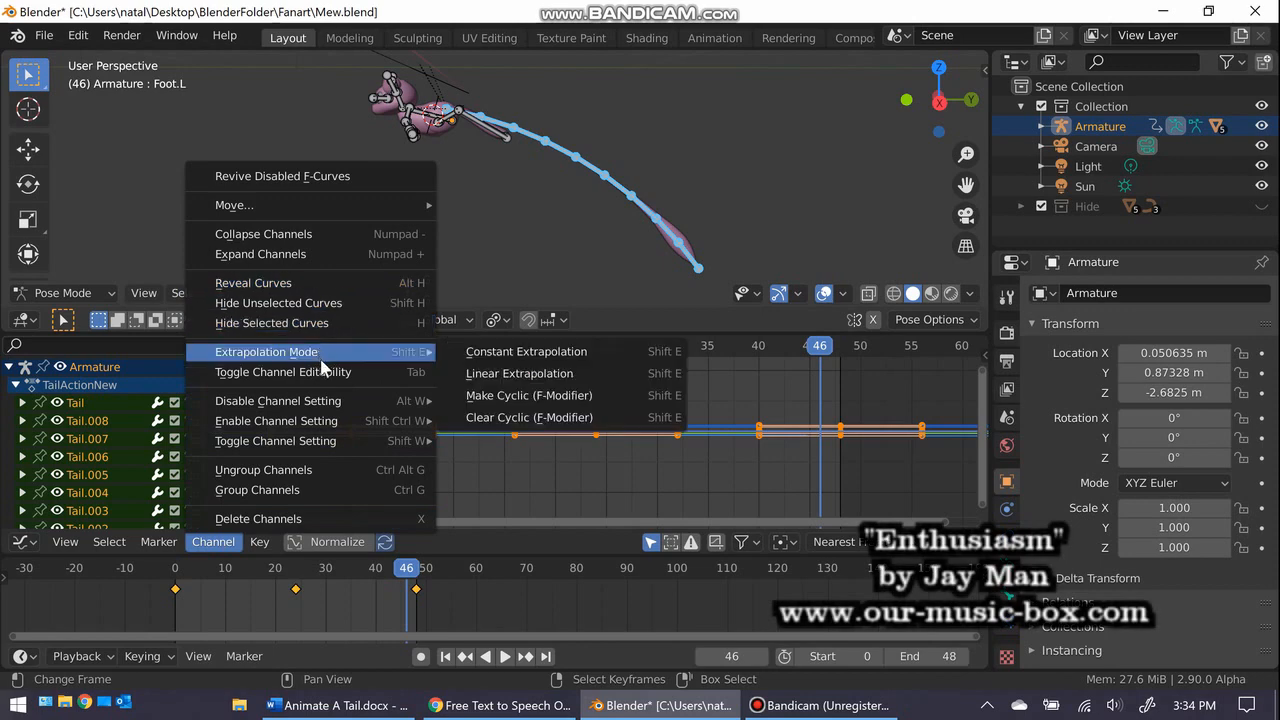
left_click(607, 396)
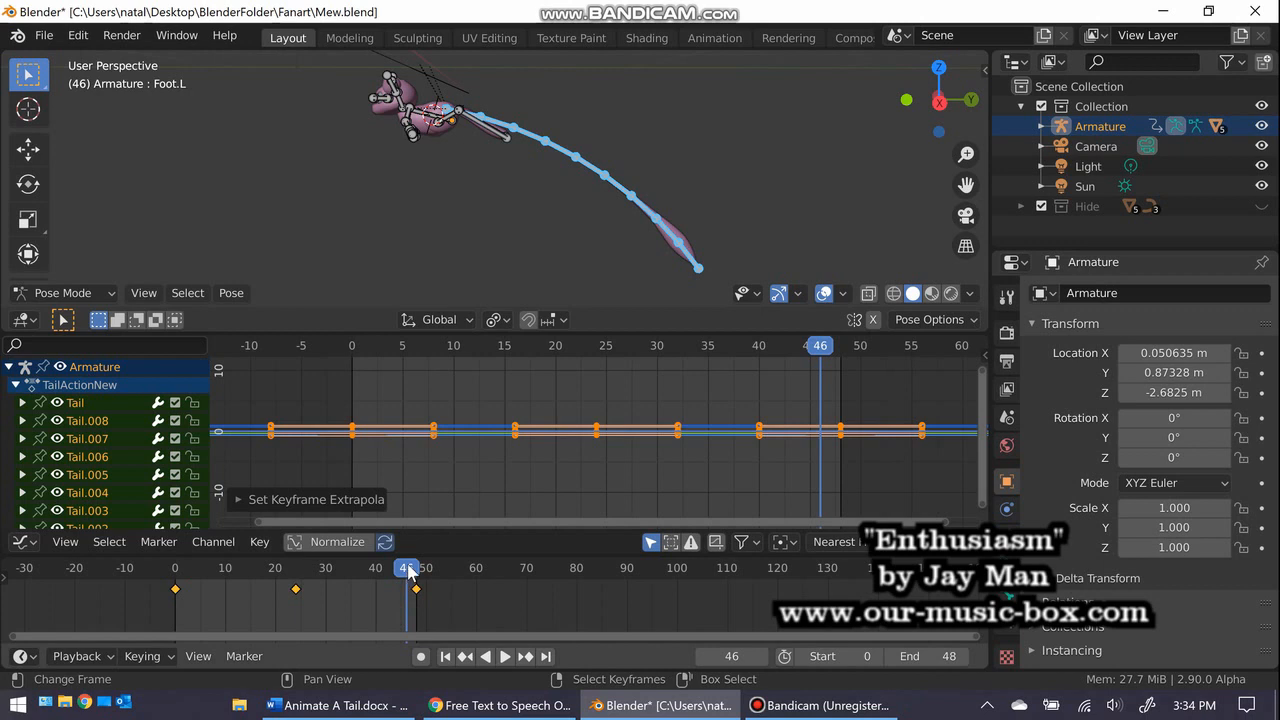
Step: Play back the cyclic tail animation, scrub through frames beyond the last keyframe, and return to frame 0
key("space")
left_click_drag(624, 571, 466, 588)
left_click_drag(543, 588, 437, 570)
left_click(446, 656)
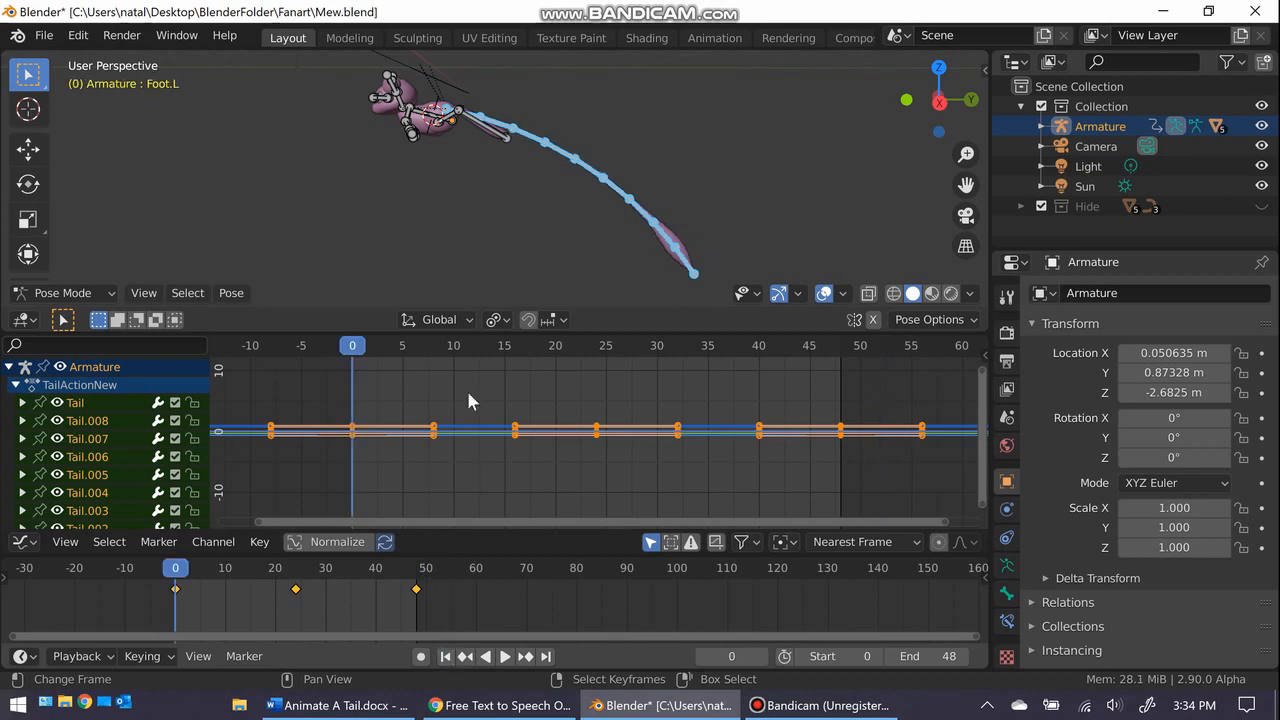
Step: Save the current Blender file
middle_click_drag(502, 75, 652, 204)
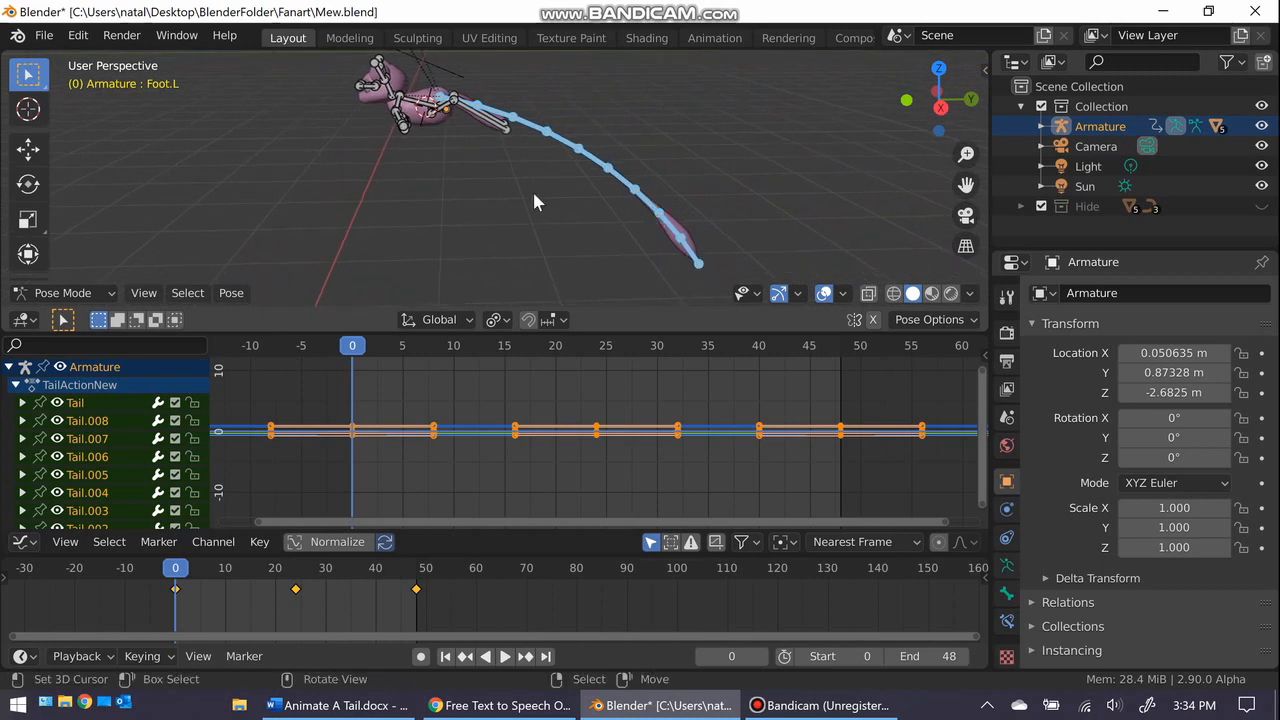
left_click(44, 35)
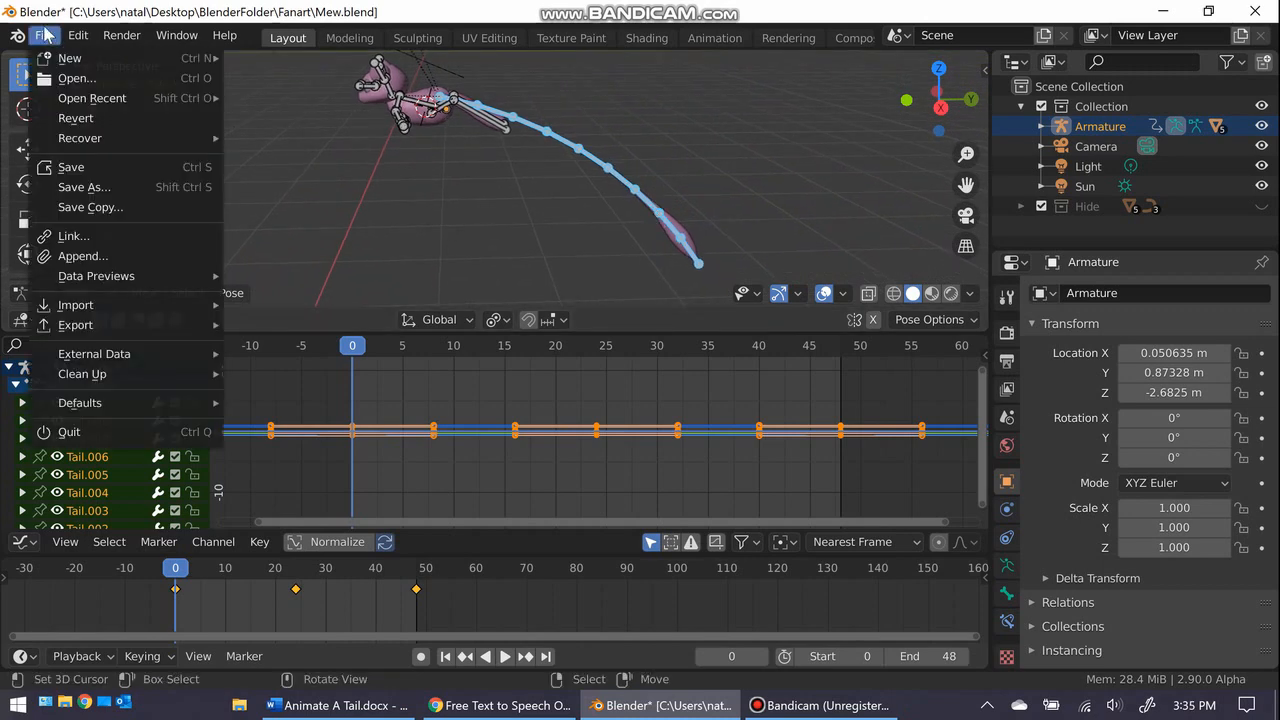
left_click(71, 168)
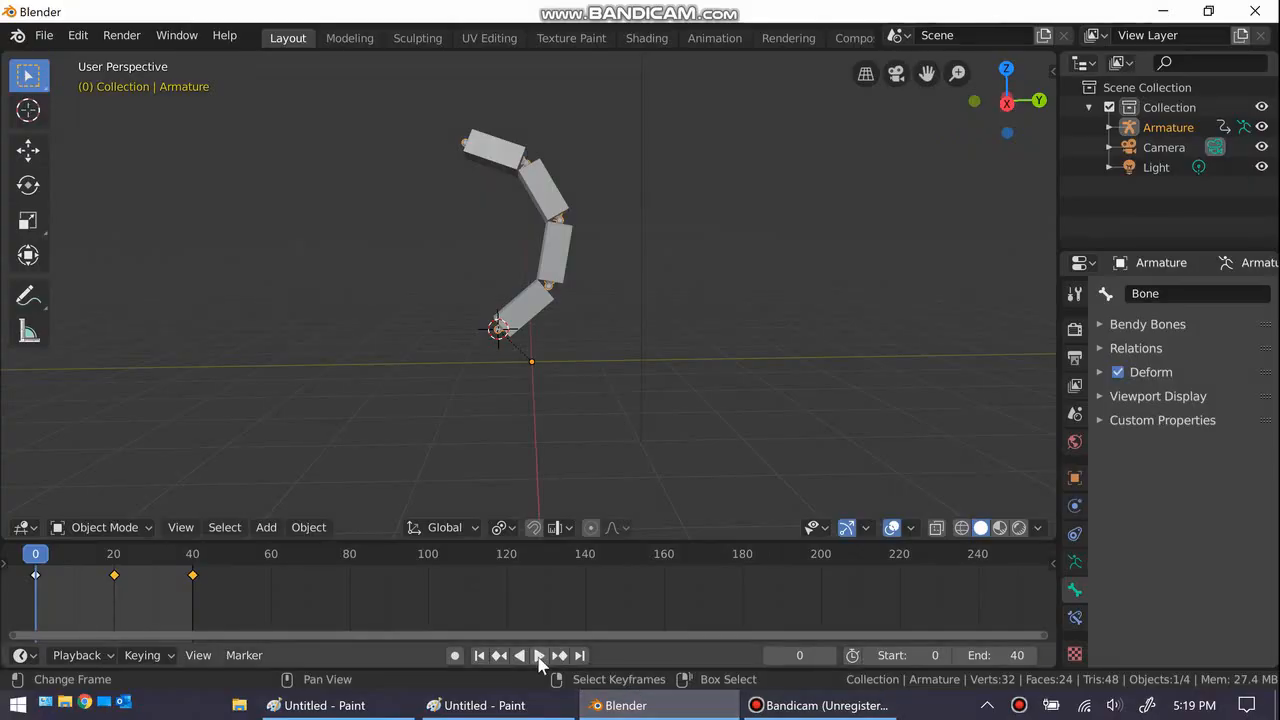
Step: Play back the block-chain armature's example animations with different keyframe offsets between the bones
left_click(539, 656)
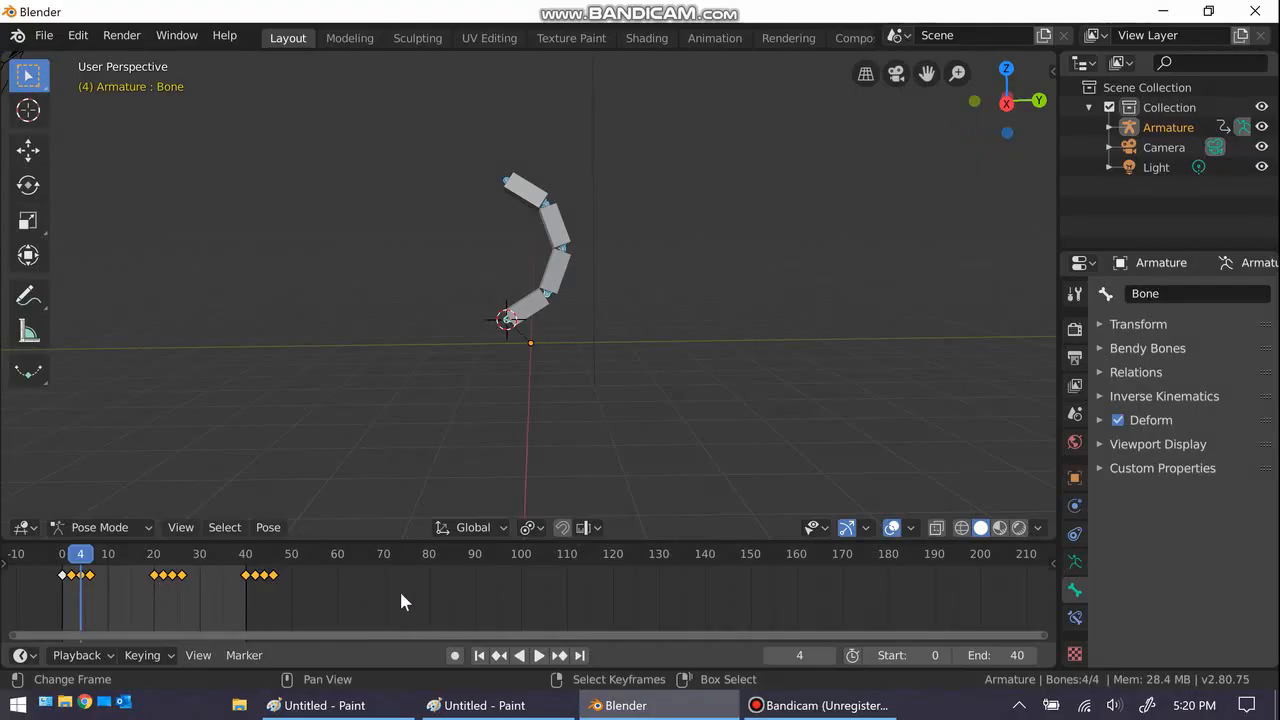
left_click(539, 655)
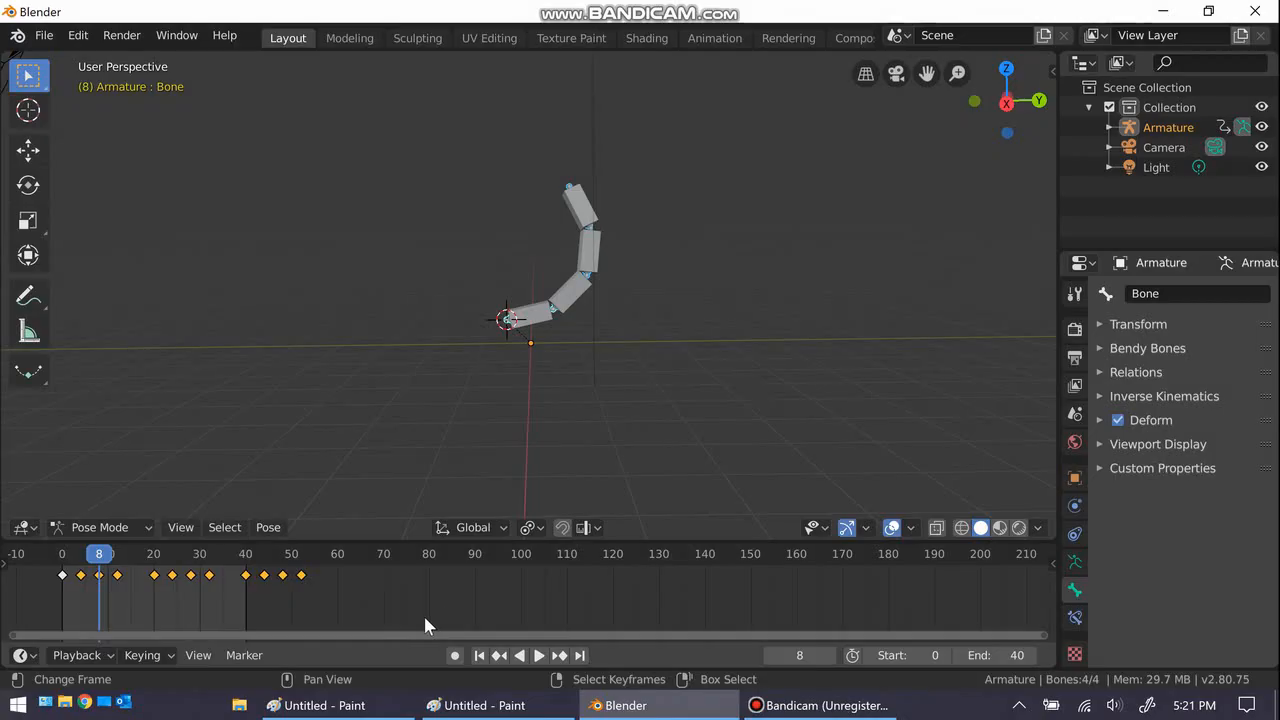
left_click(541, 658)
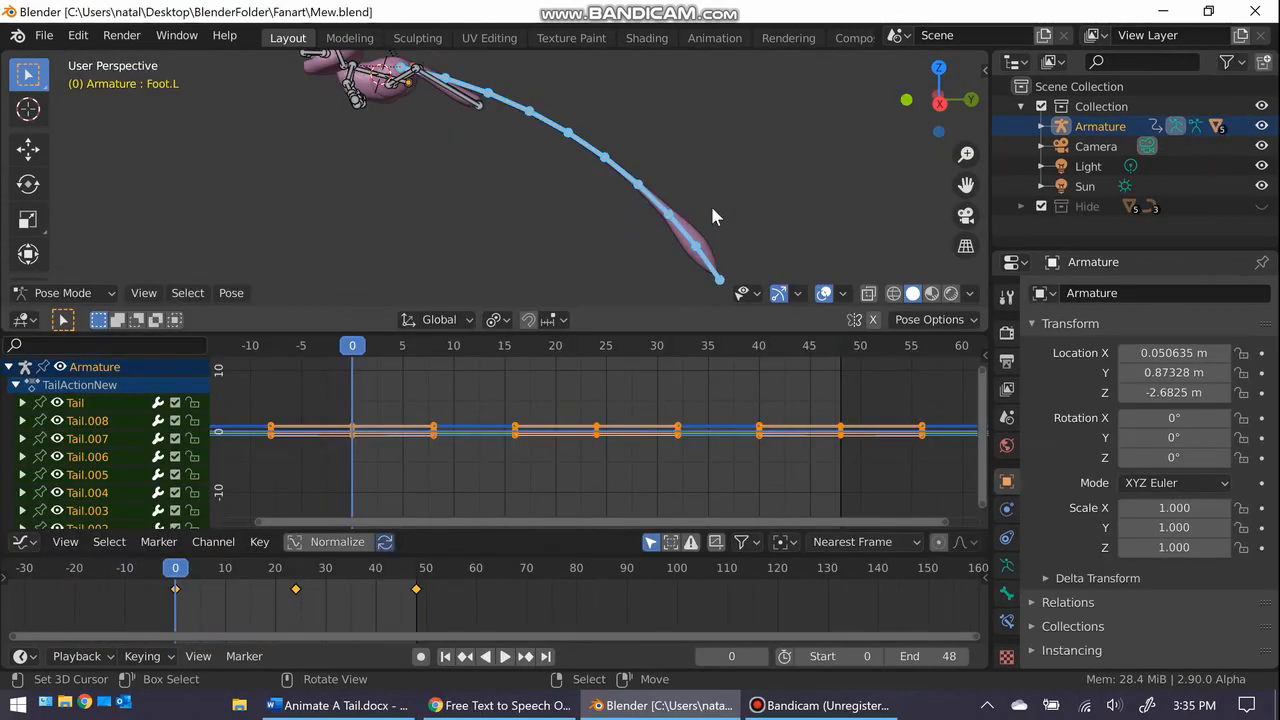
left_click_drag(712, 208, 705, 238, "ctrl+alt")
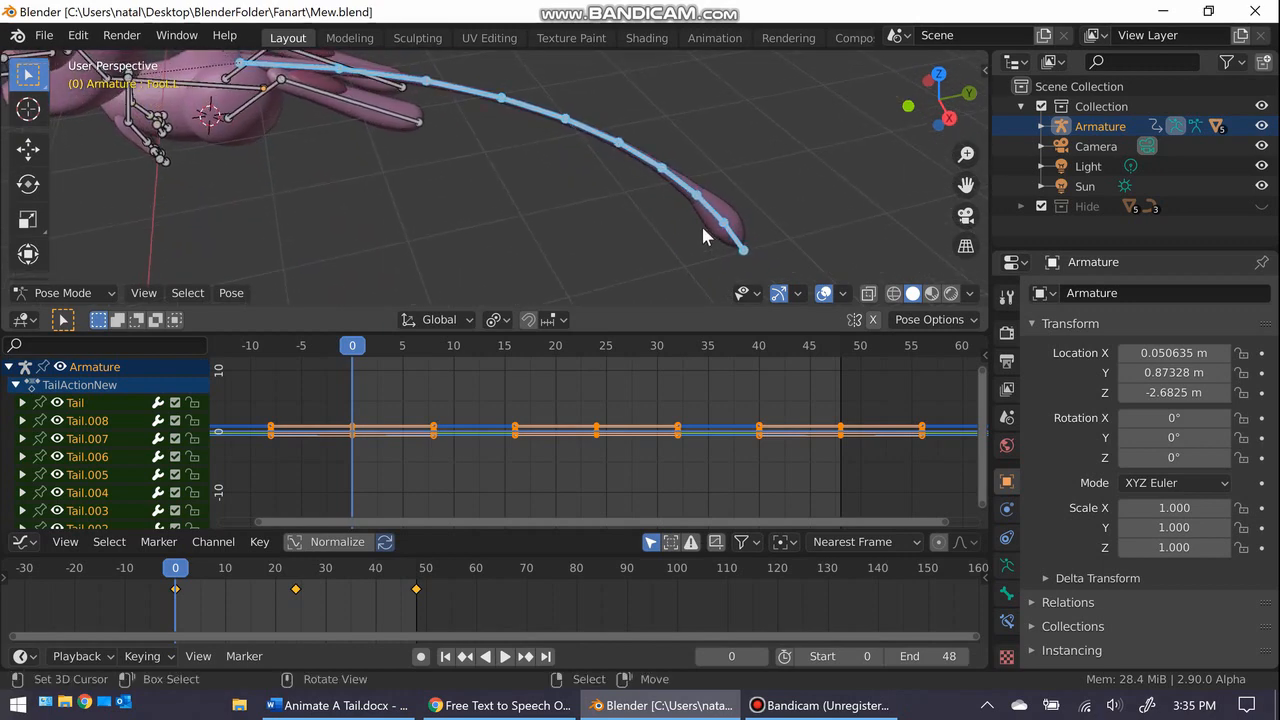
left_click_drag(703, 234, 609, 210, "alt")
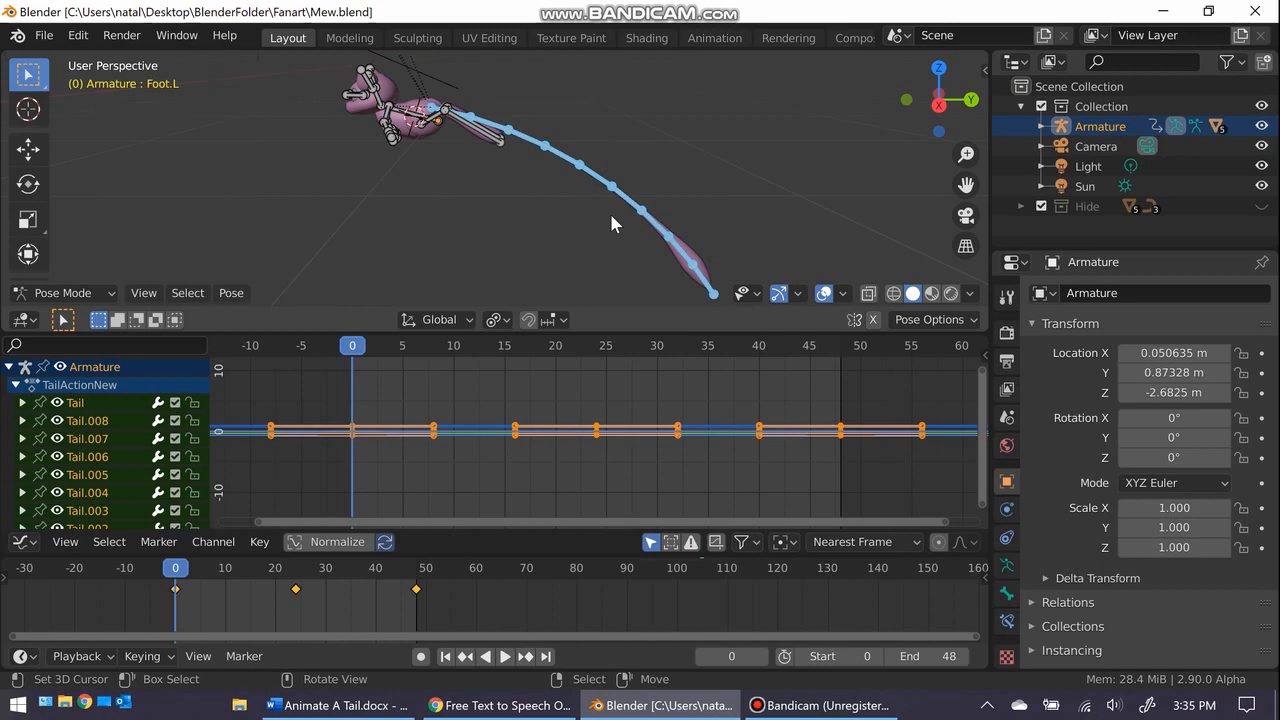
key("g")
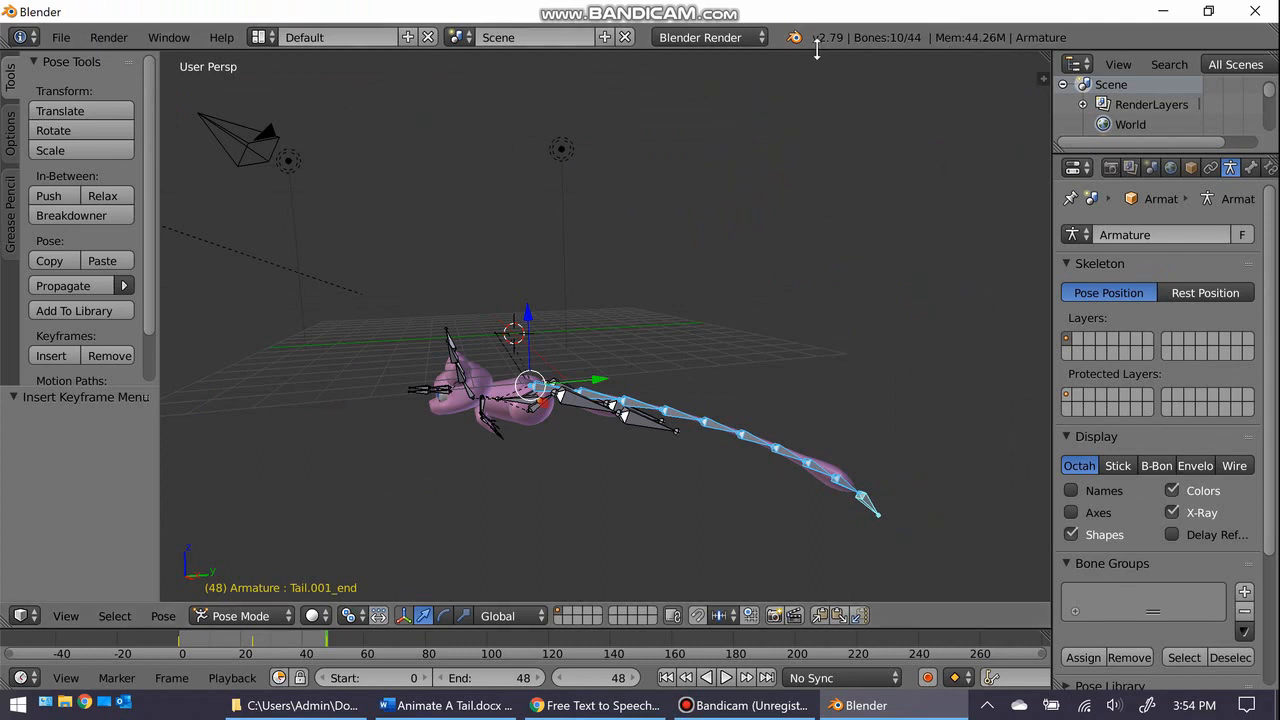
Step: In Blender 2.79, split the 3D view vertically and turn one area into a Dope Sheet displaying the tail bones' keyframes
left_click_drag(1043, 56, 405, 420)
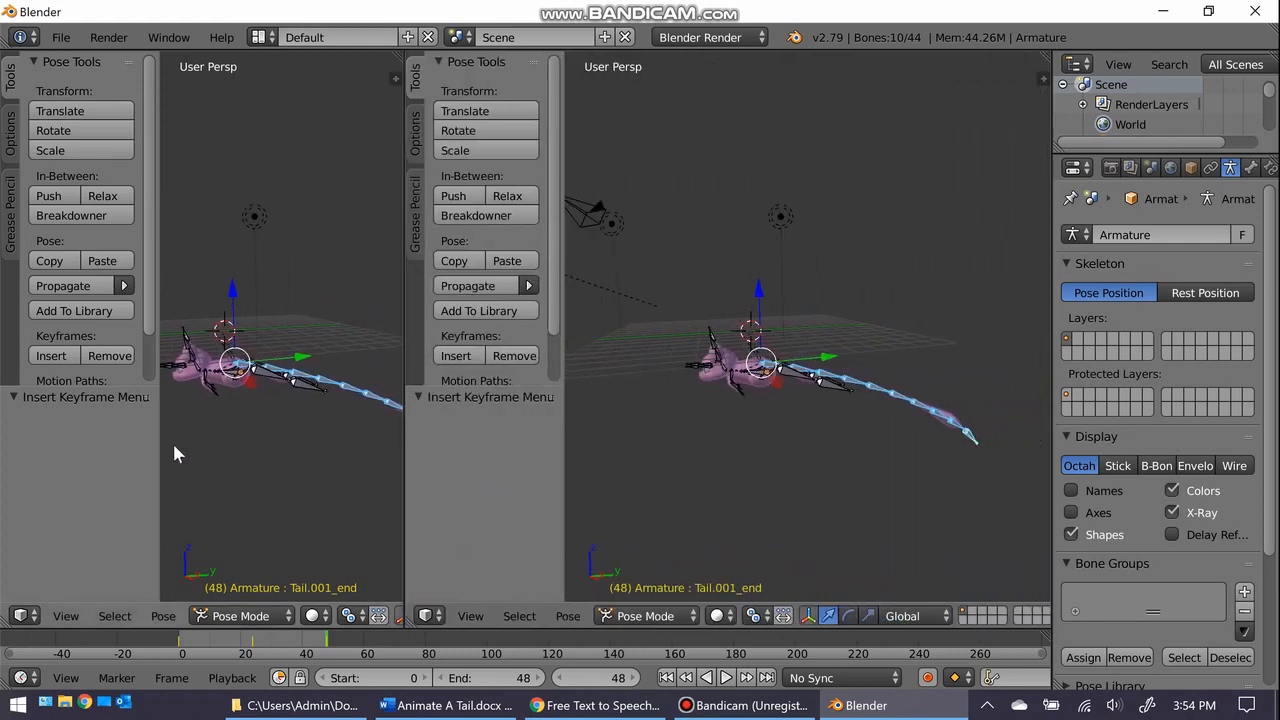
left_click(20, 615)
left_click(61, 519)
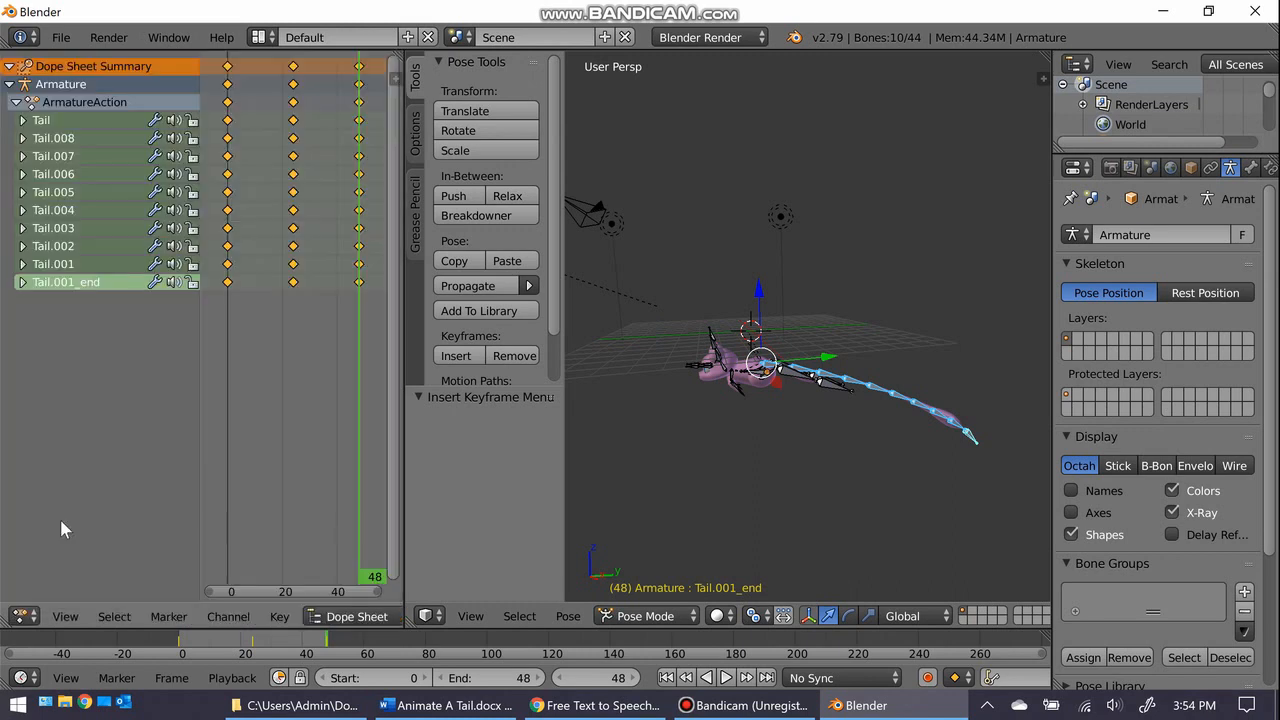
scroll(317, 408, "down", 3)
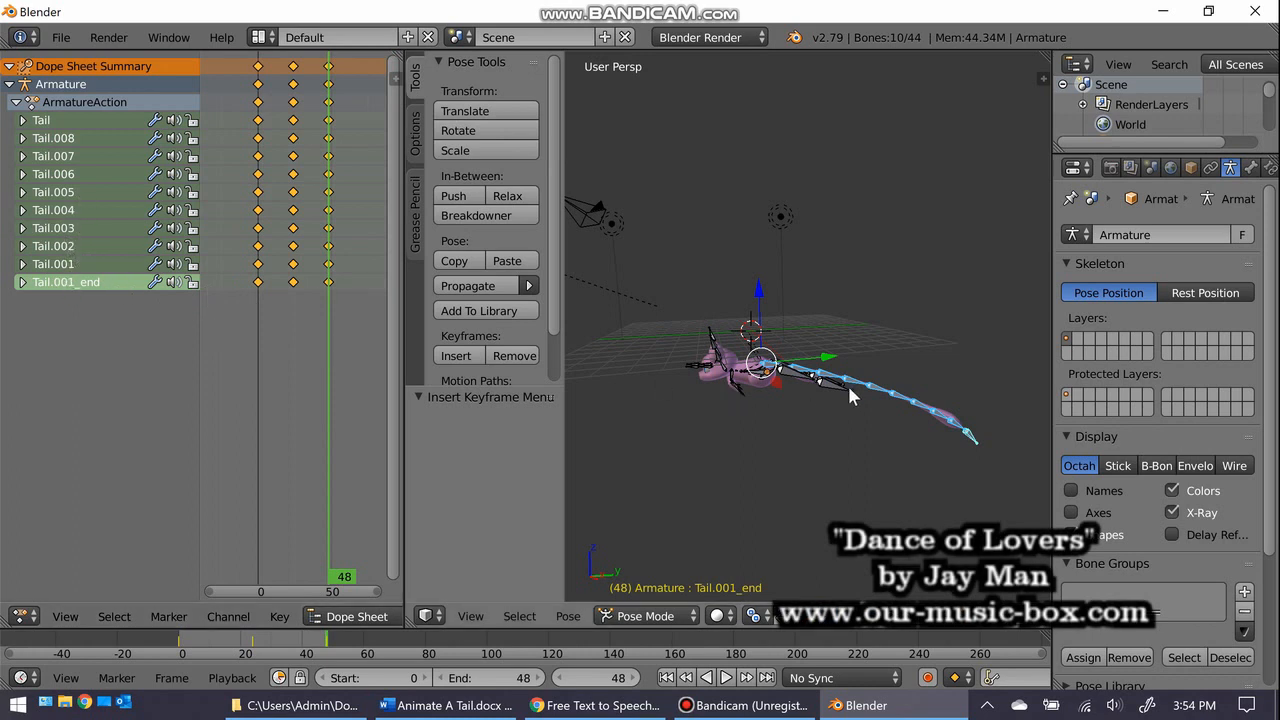
middle_click(912, 402)
right_click(912, 402)
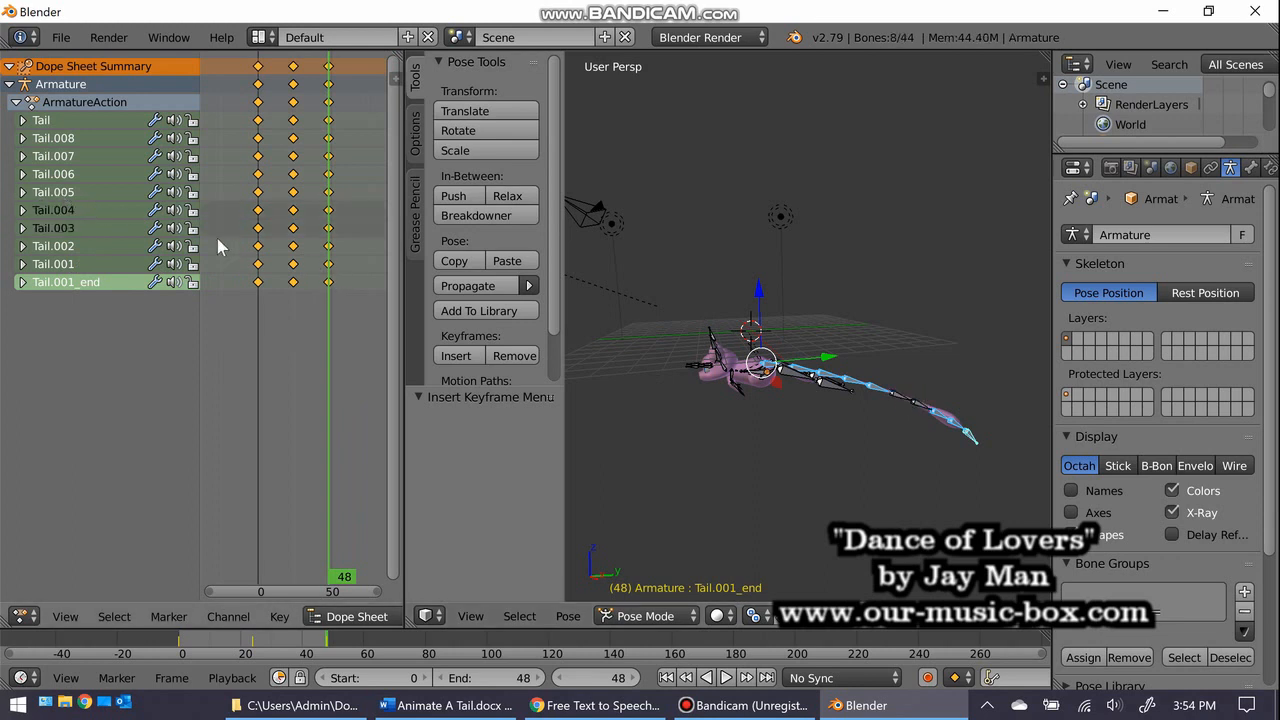
key("ctrl+z")
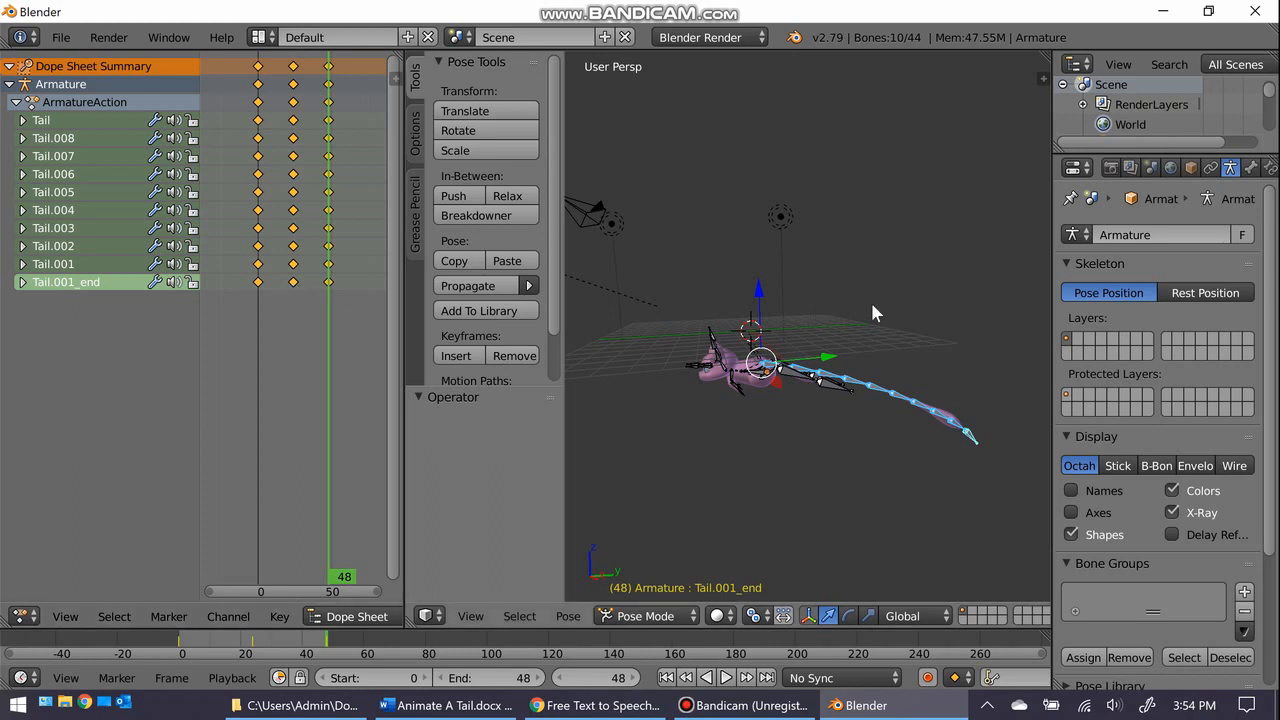
Step: Deselect the tail's base bone and box-deselect the Tail channel's keyframes in the Dope Sheet
right_click(770, 369, "shift")
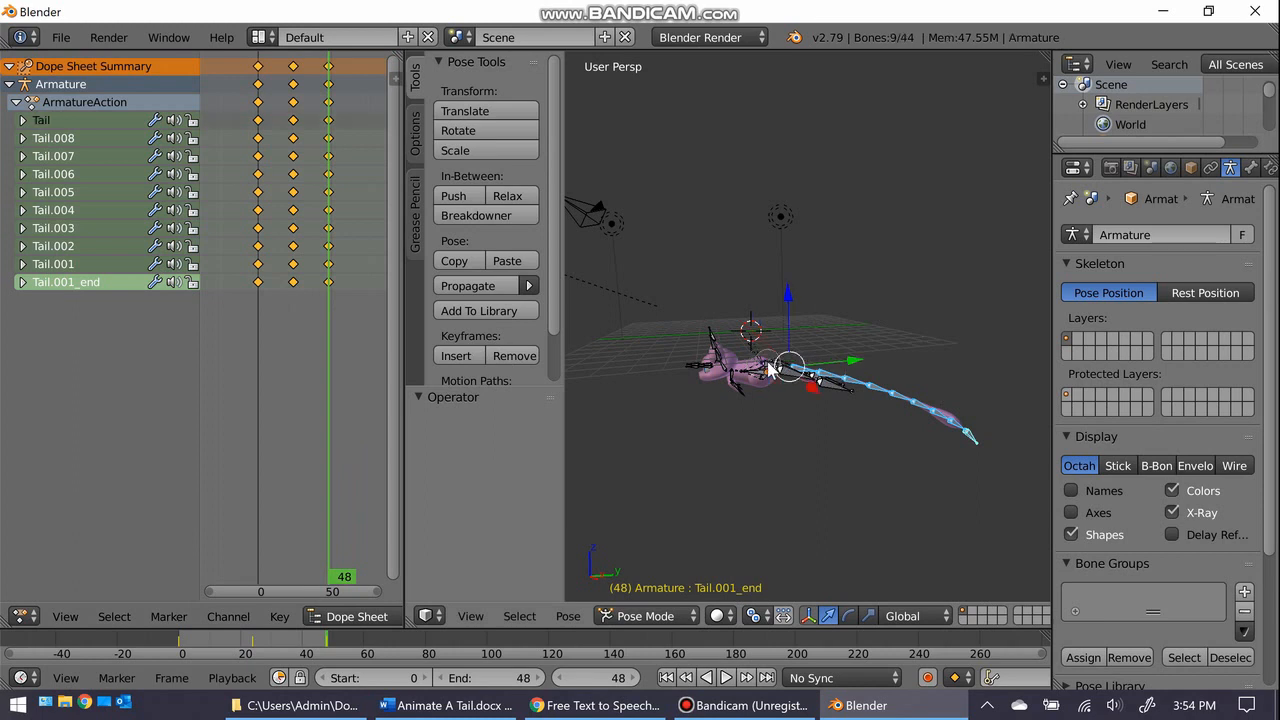
key("b")
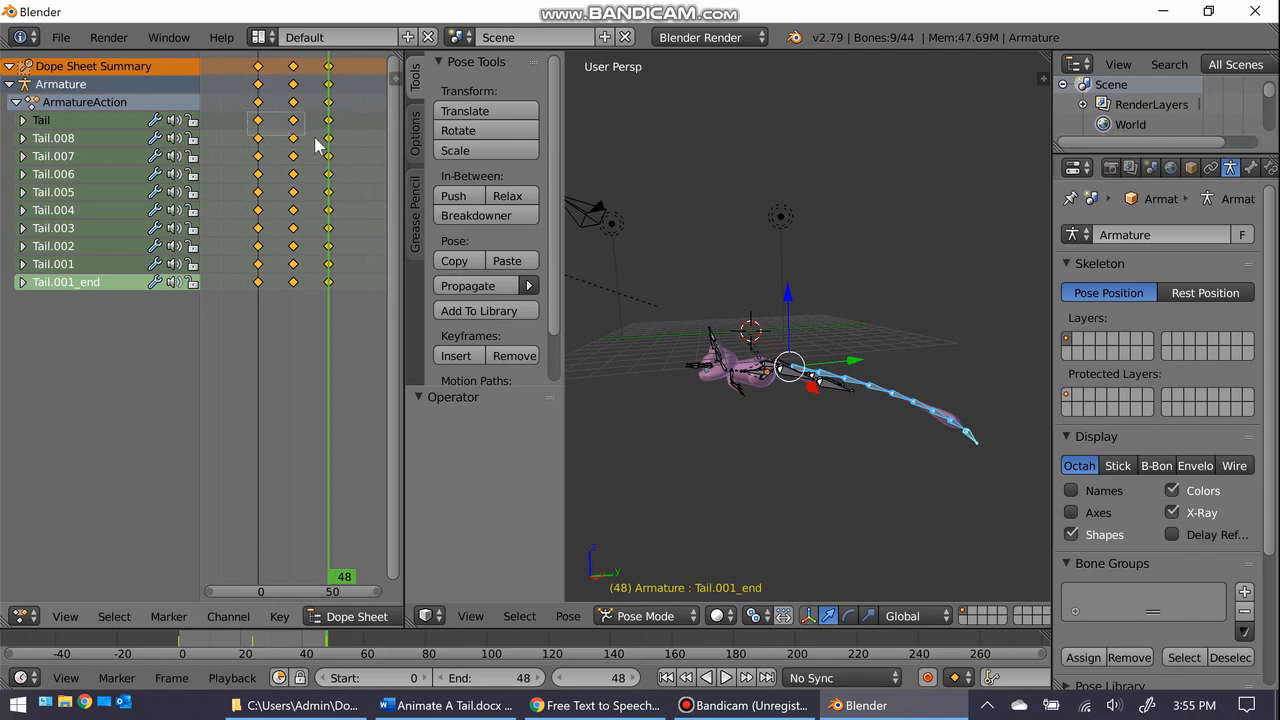
middle_click_drag(341, 130, 344, 128)
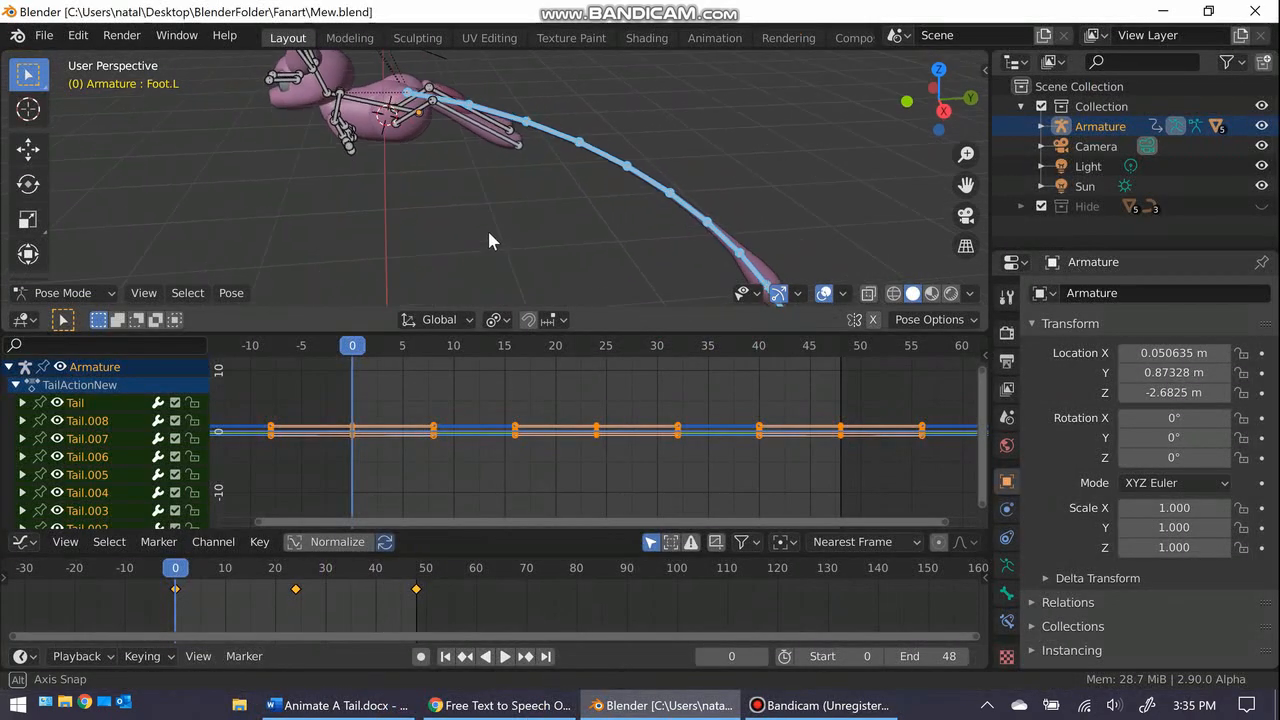
Step: In the Mew.bend file of Blender 2.90, deselect the tail's base bone and move the remaining tail bones' keyframes forward 3 frames
middle_click_drag(488, 240, 492, 207)
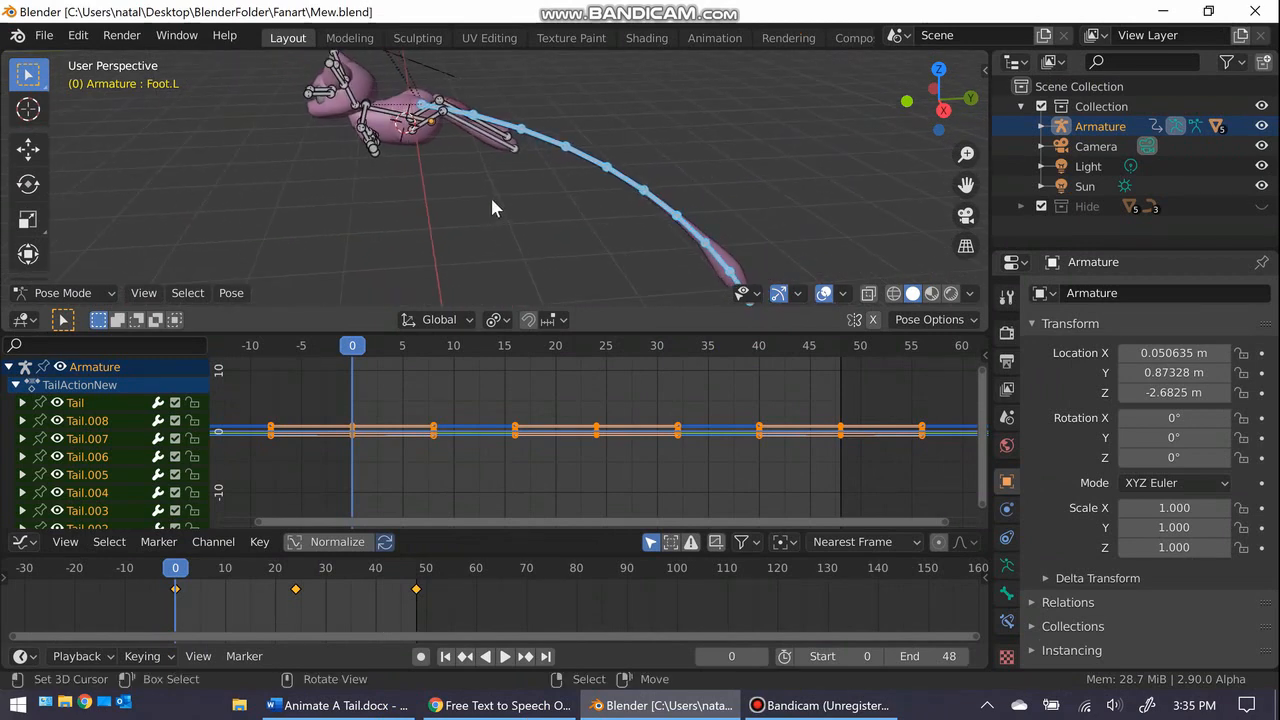
key("c")
middle_click(461, 112)
key("Escape")
key("g")
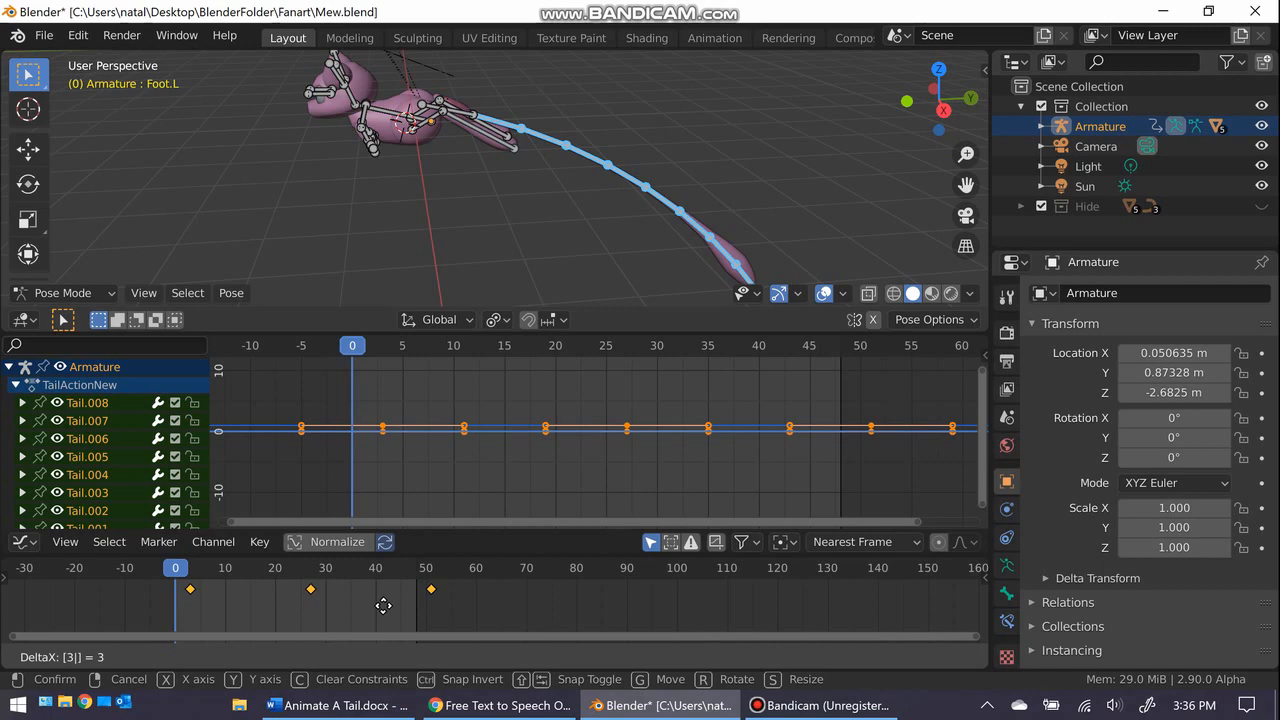
left_click(383, 605)
Step: Deselect the Tail.008 bone and move the keyframes of the remaining selected tail bones forward 3 frames
key("c")
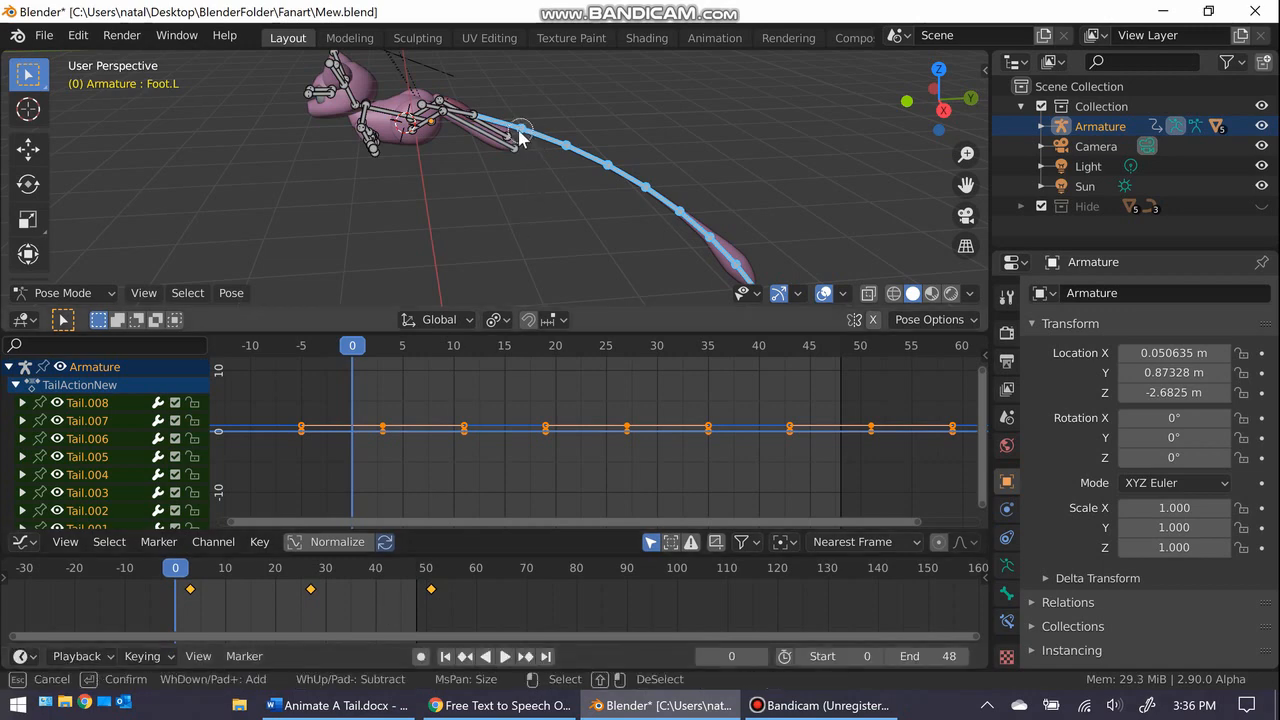
key("Escape")
key("g")
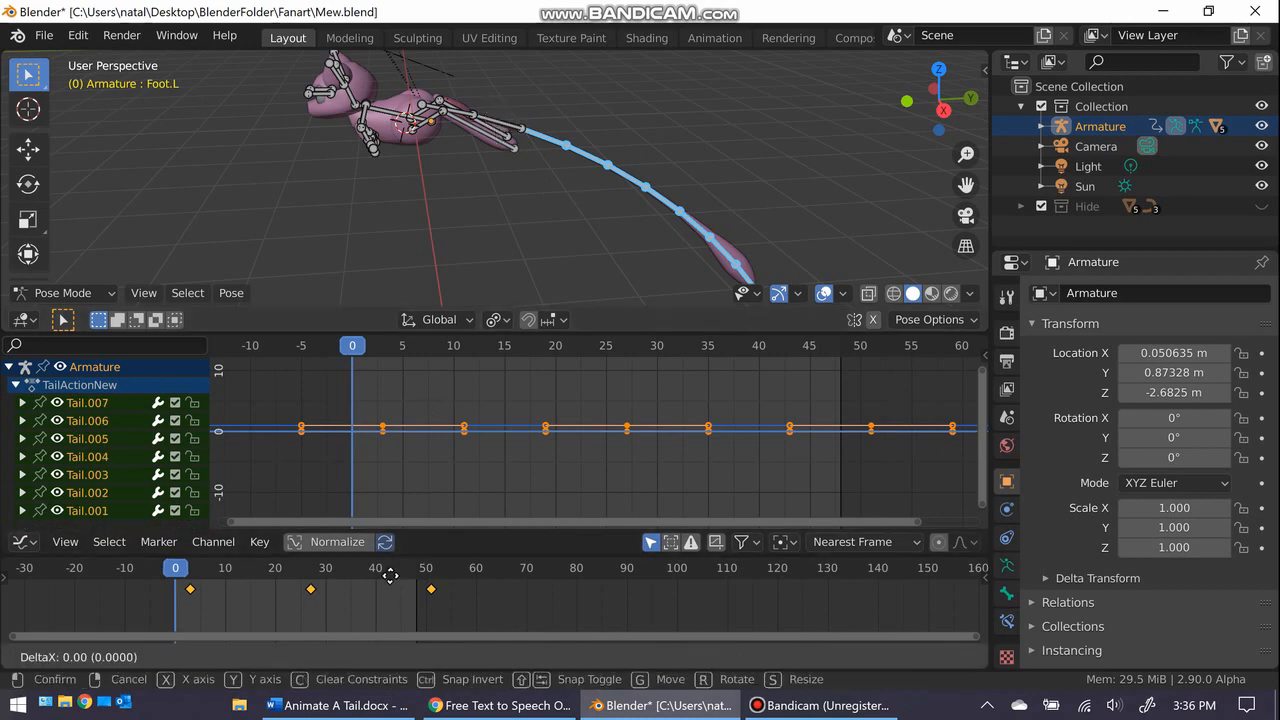
key("3")
key("Return")
Step: Deselect the Tail.007 bone and shift the keyframes from Tail.006 to the tip forward 3 frames
key("c")
key("Escape")
key("g")
key("3")
key("Return")
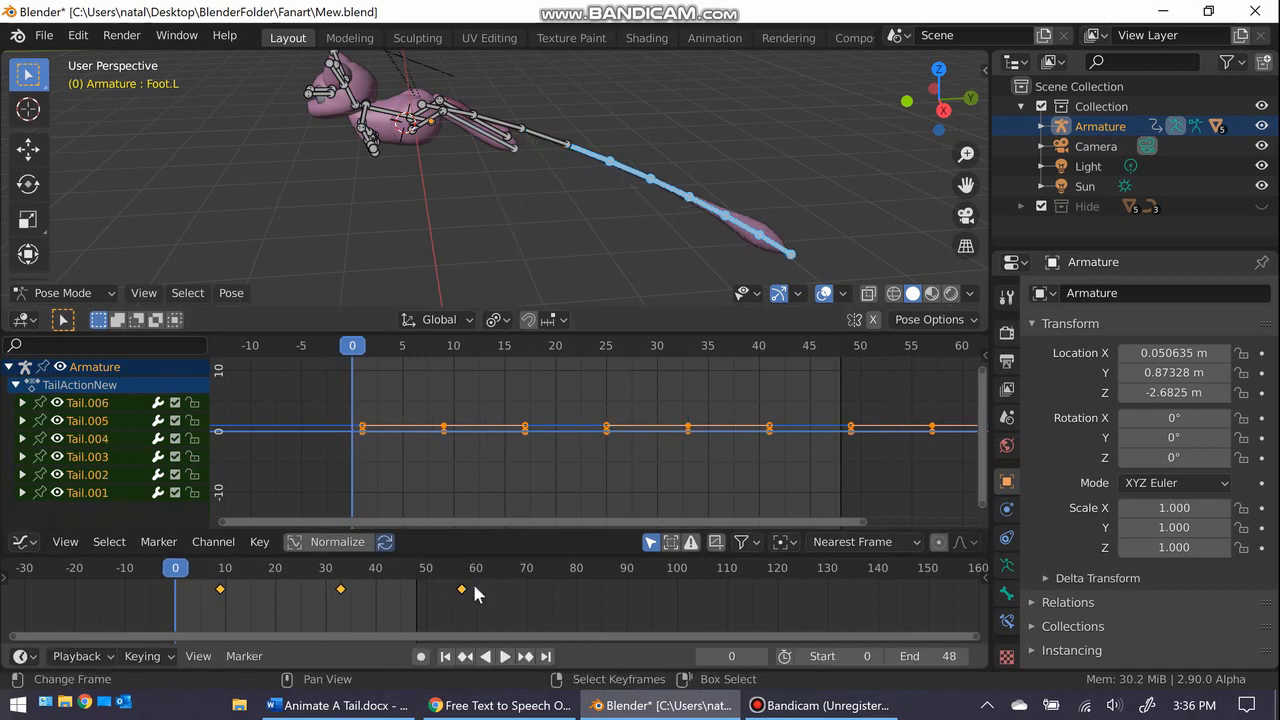
Step: Deselect the Tail.006 bone and shift the keyframes from Tail.005 to the tip forward 3 frames
left_click(585, 153, "shift")
key("g")
key("3")
key("Return")
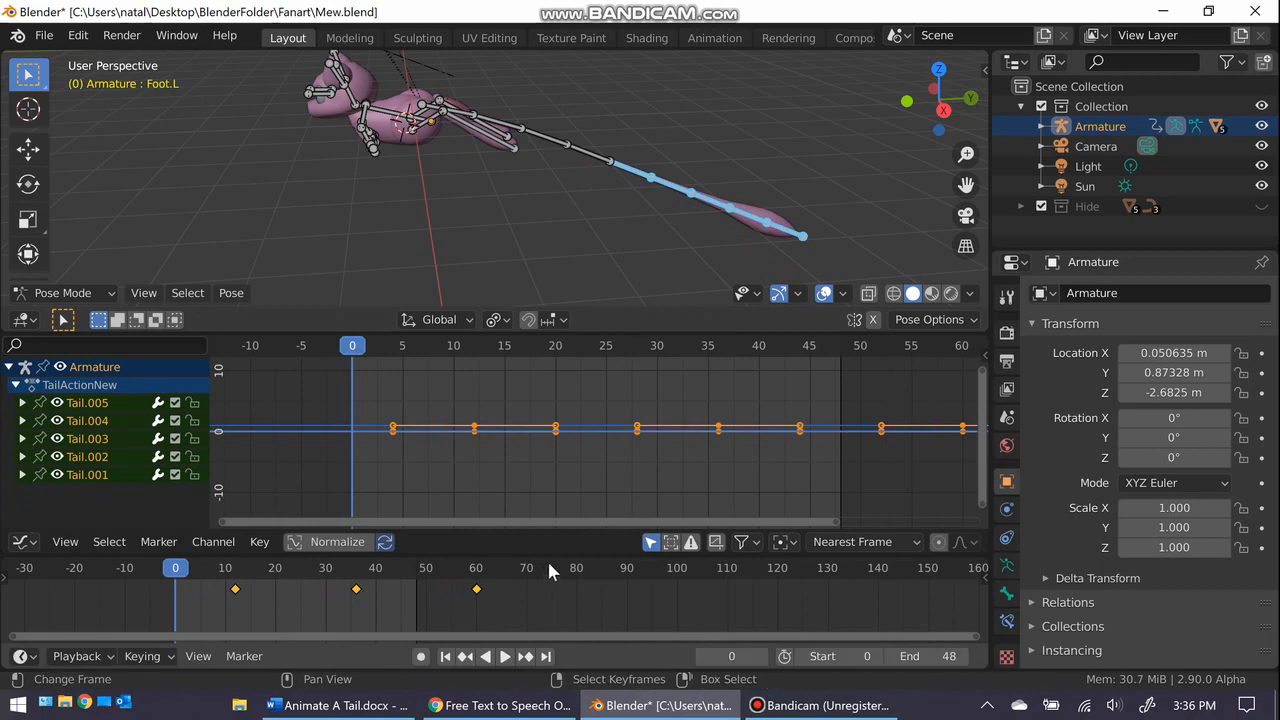
Step: Deselect the Tail.005 bone and shift the keyframes from Tail.004 to the tip forward 3 frames
left_click(627, 172, "shift")
key("g")
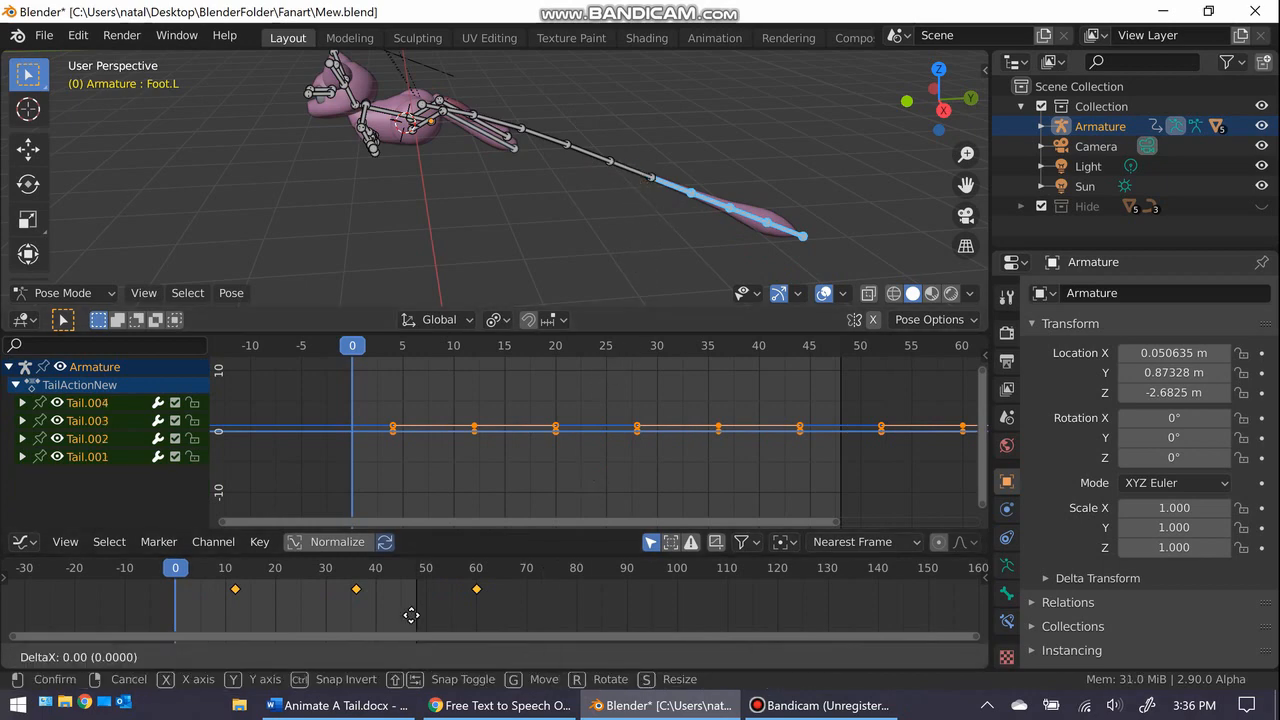
key("3")
key("Return")
Step: Leave only Tail.003, Tail.002 and Tail.001 selected and move their keyframes forward 3 frames
left_click(655, 180, "shift")
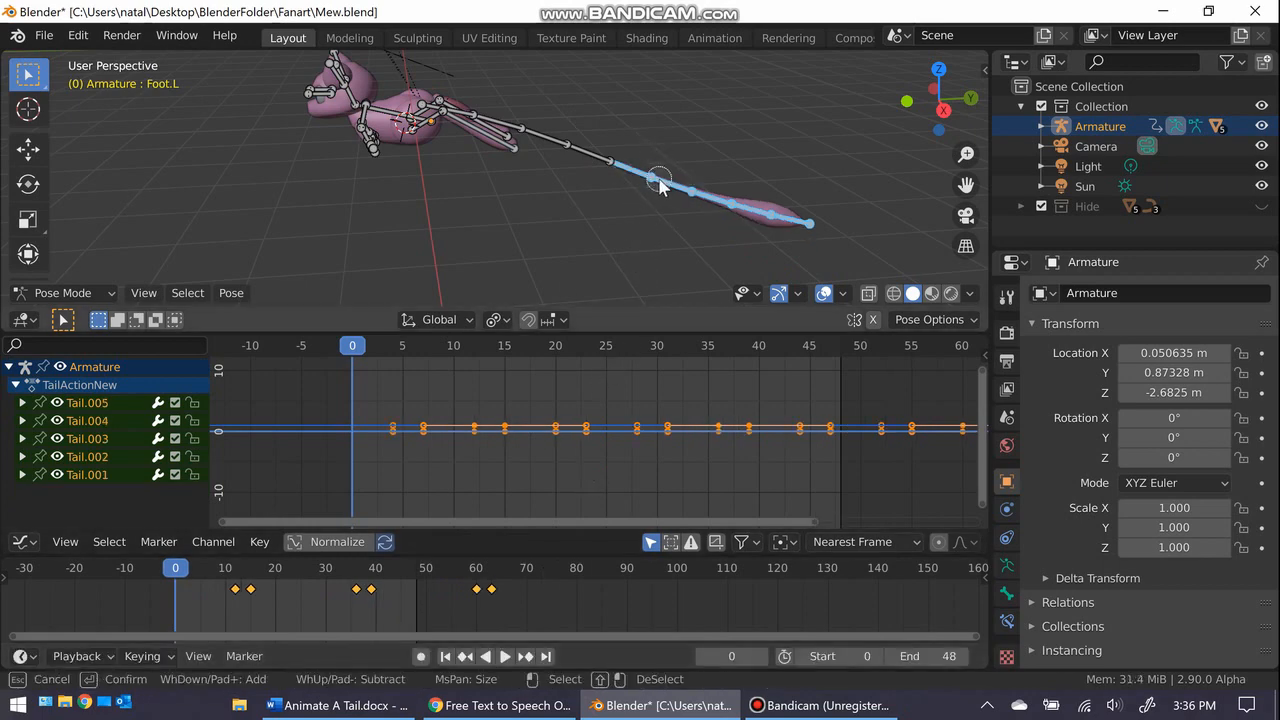
left_click(660, 185, "shift")
key("g")
key("3")
key("Return")
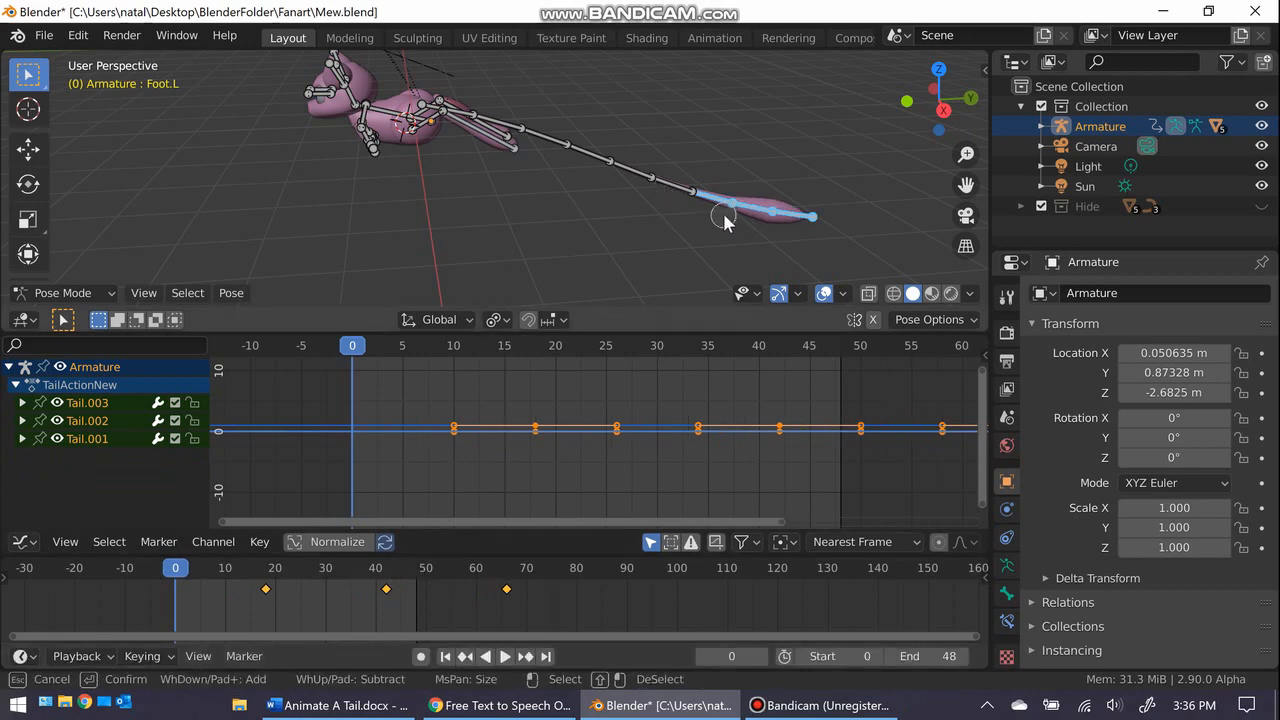
Step: Deselect the Tail.003 bone and move the keyframes of Tail.002 and Tail.001 forward 3 frames
left_click(700, 206, "shift")
key("g")
key("3")
key("Return")
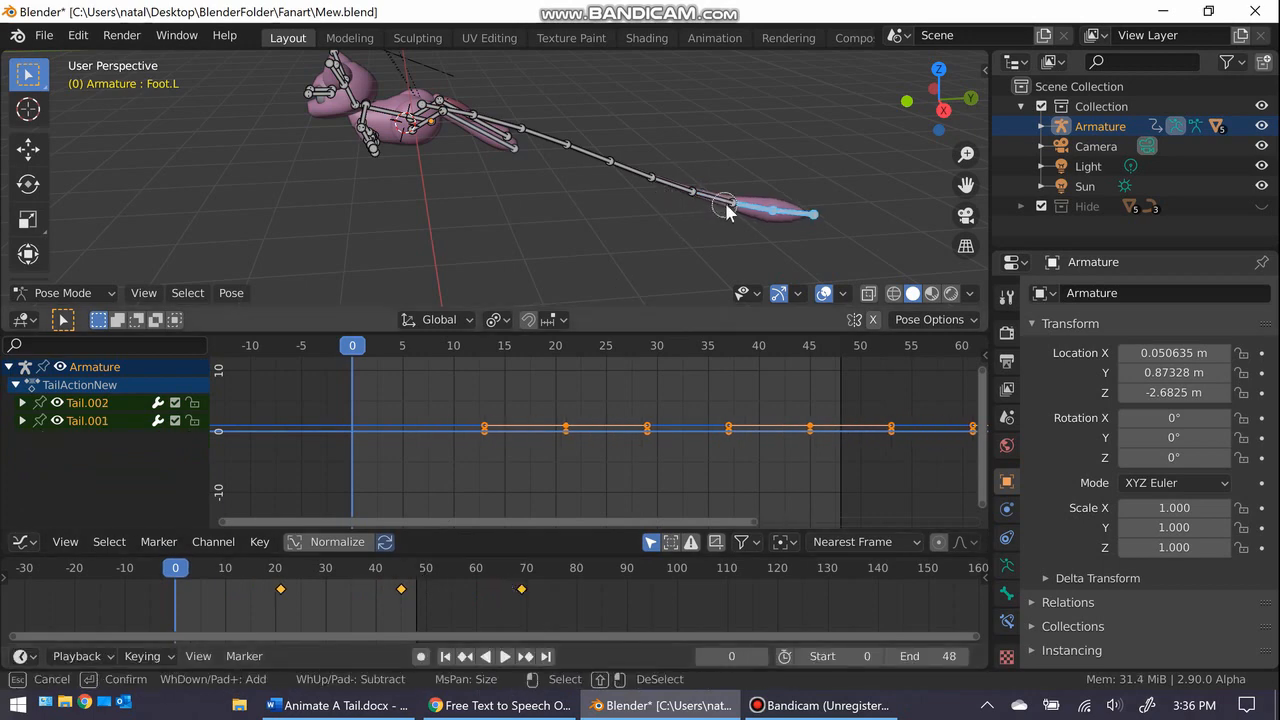
Step: Deselect Tail.002, move the keyframes of Tail.001 forward 3 frames, and play back the tail animation
left_click(727, 210, "shift")
key("g")
key("3")
key("Return")
left_click(510, 656)
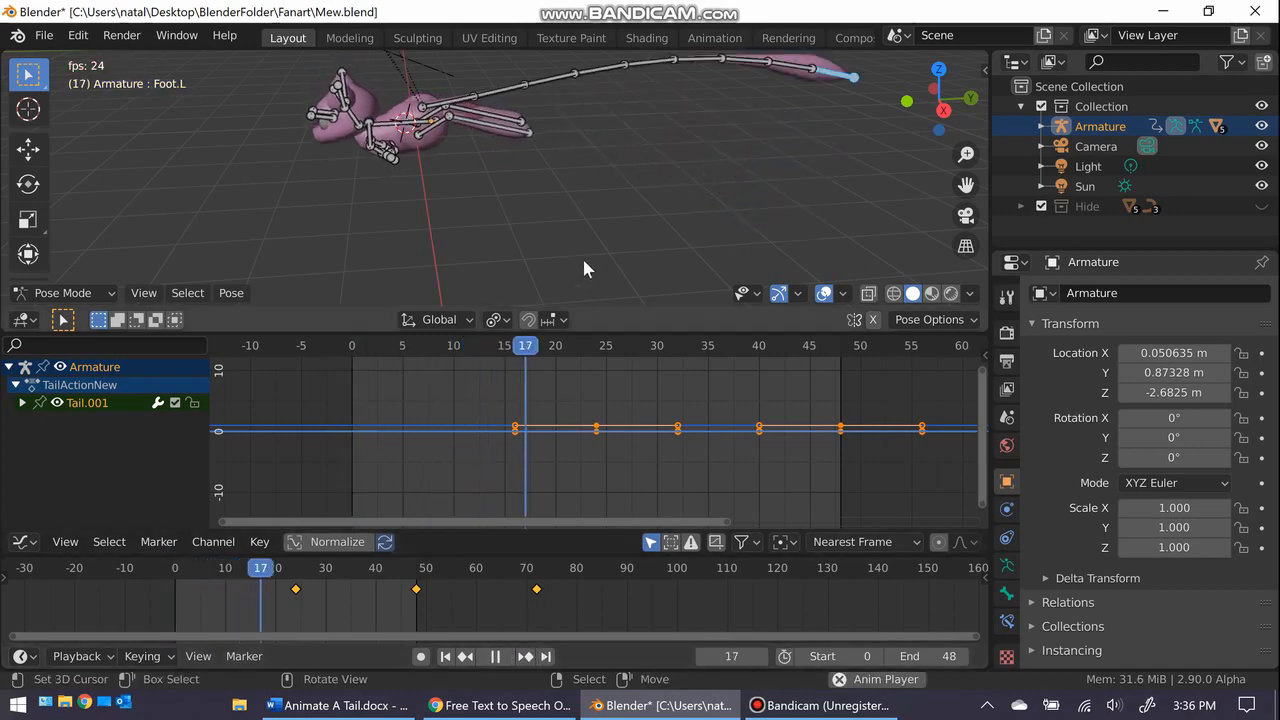
left_click_drag(586, 248, 567, 219, "alt")
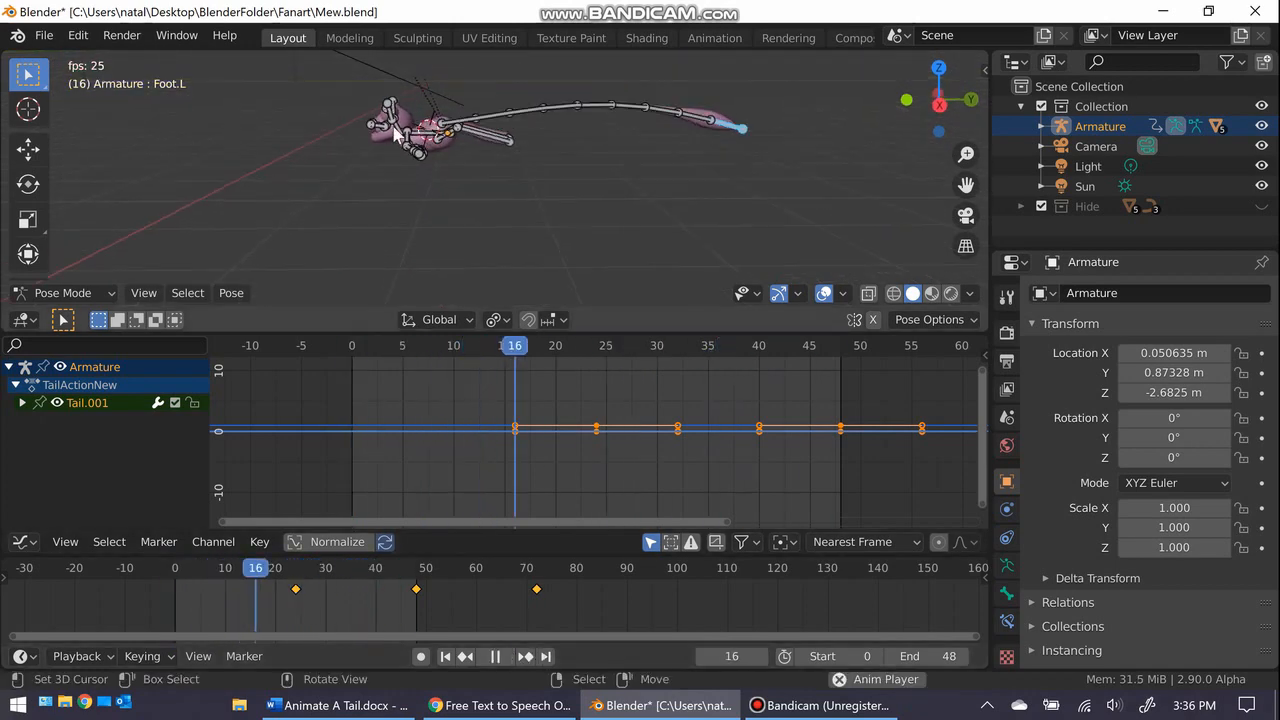
Step: Stop the playback at frame 35 and select the whole chain of tail bones
left_click(48, 36)
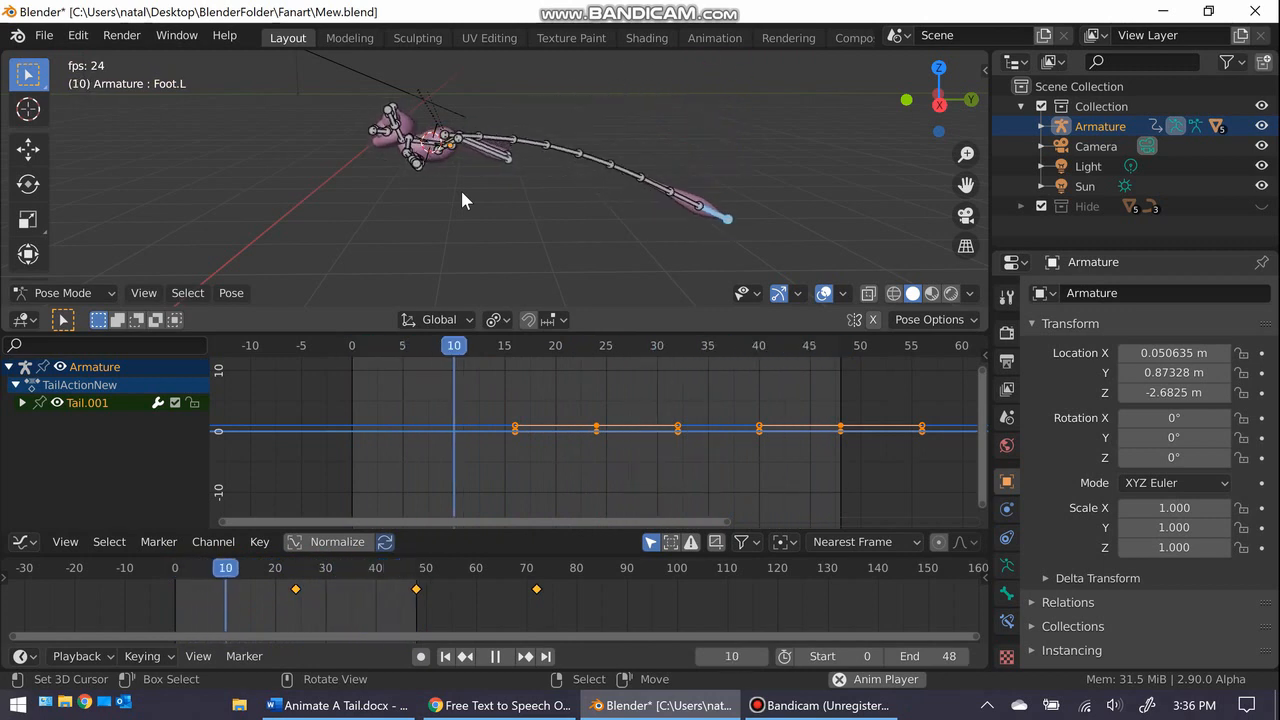
left_click(501, 661)
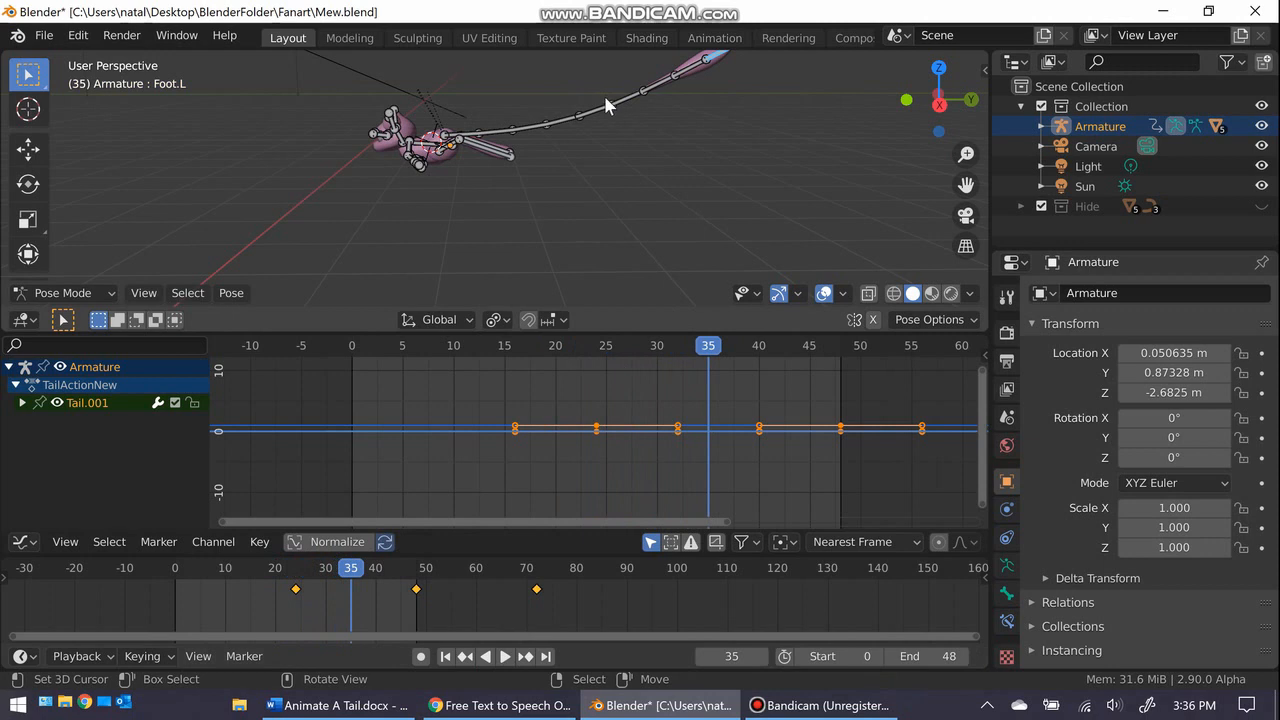
key("l")
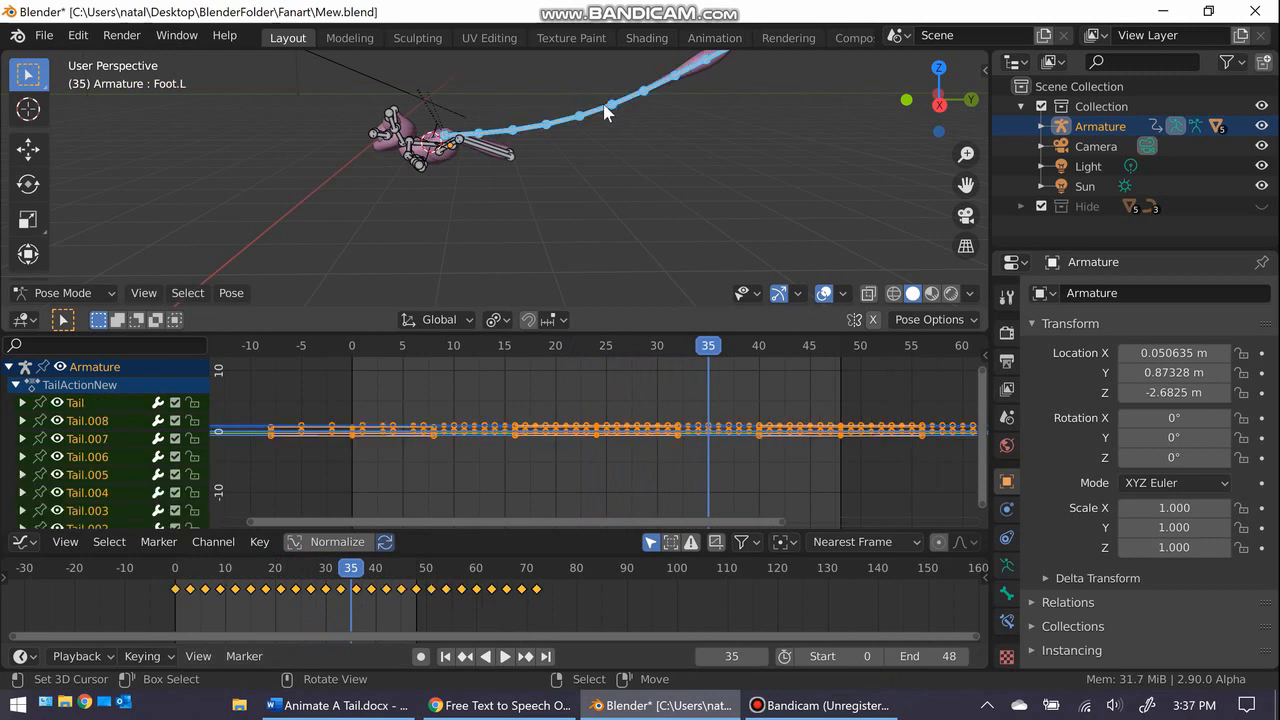
Step: Bake the selected tail bones' pose action from frame 0 to 48 with a frame step of 3, overwriting the current action
left_click(231, 293)
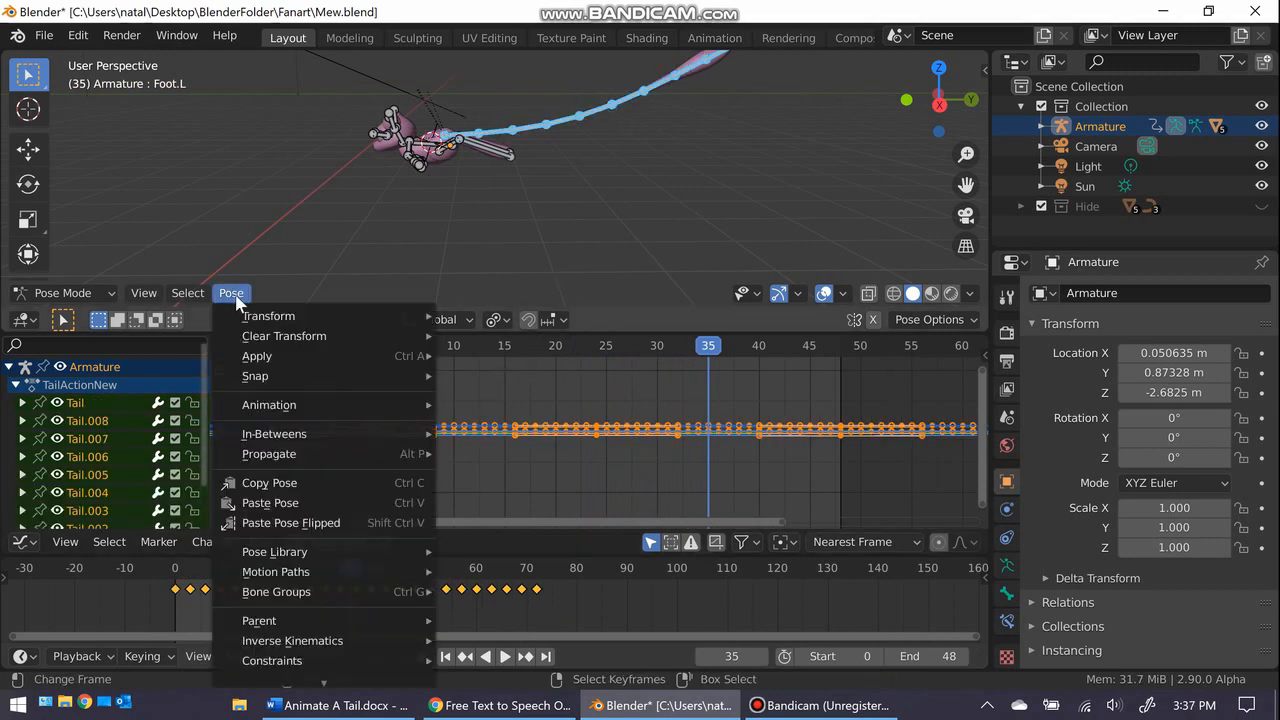
mouse_move(322, 436)
mouse_move(323, 405)
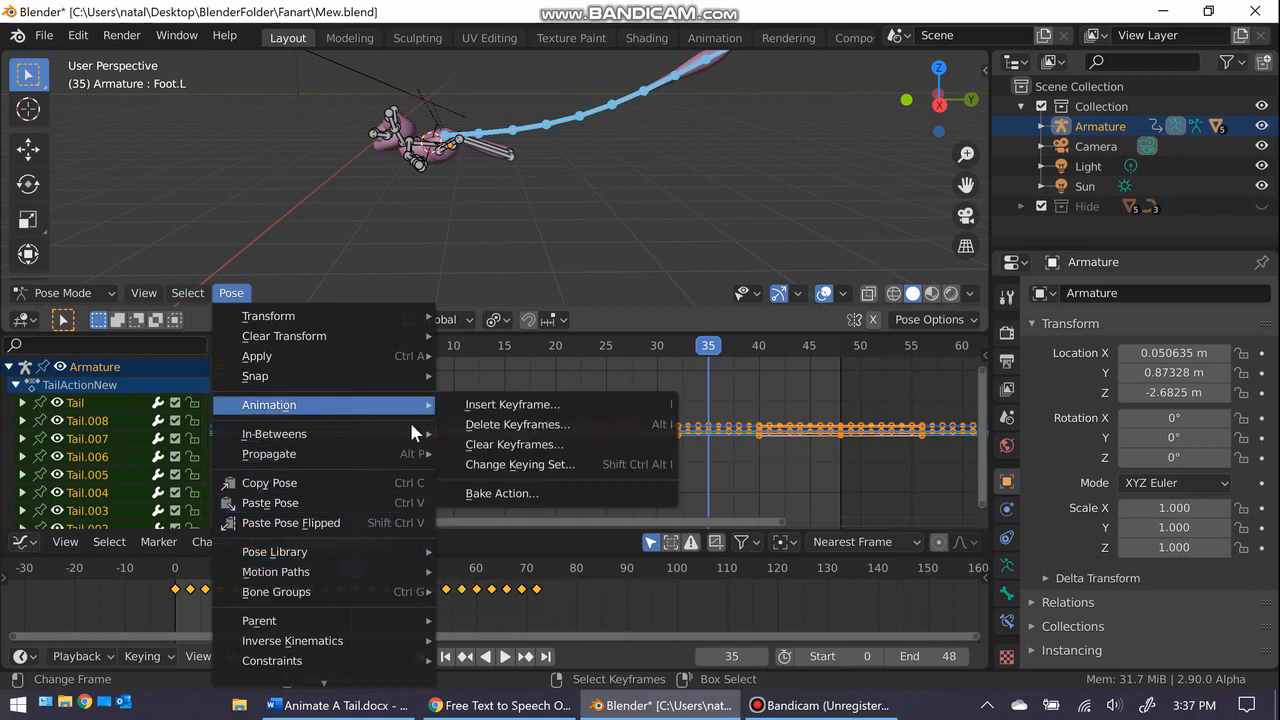
left_click(492, 494)
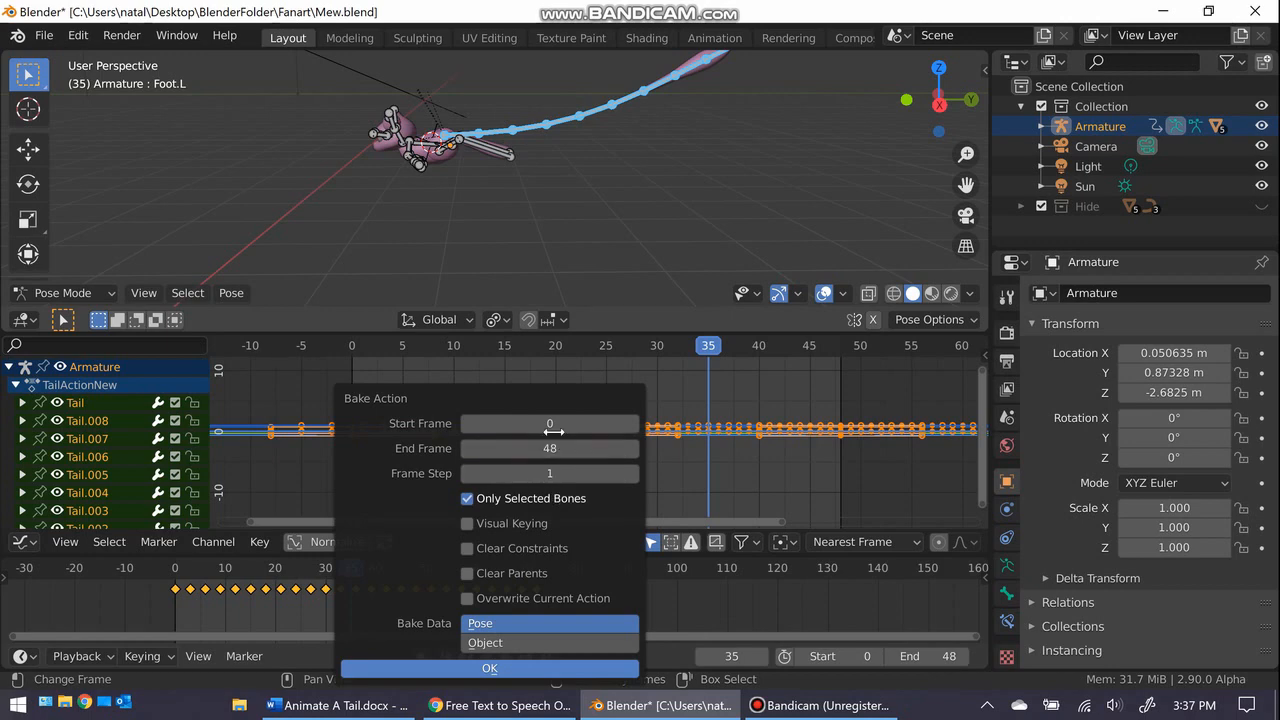
left_click(632, 474)
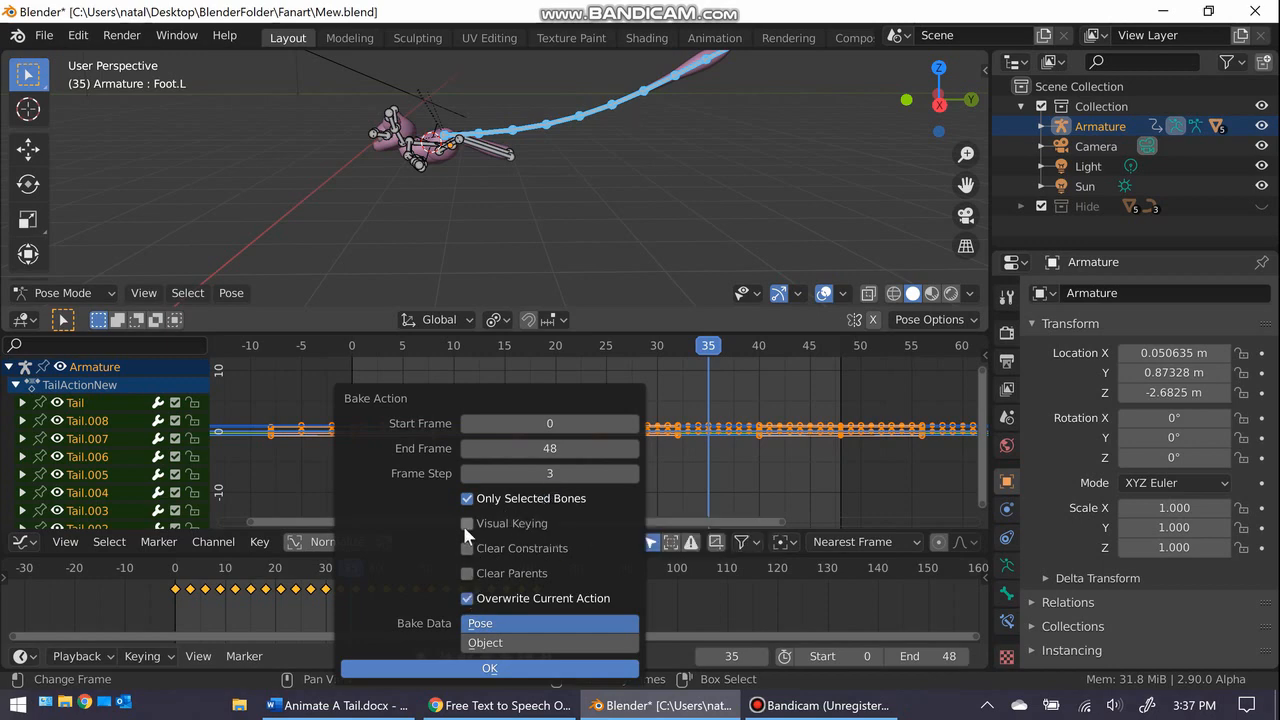
left_click(472, 668)
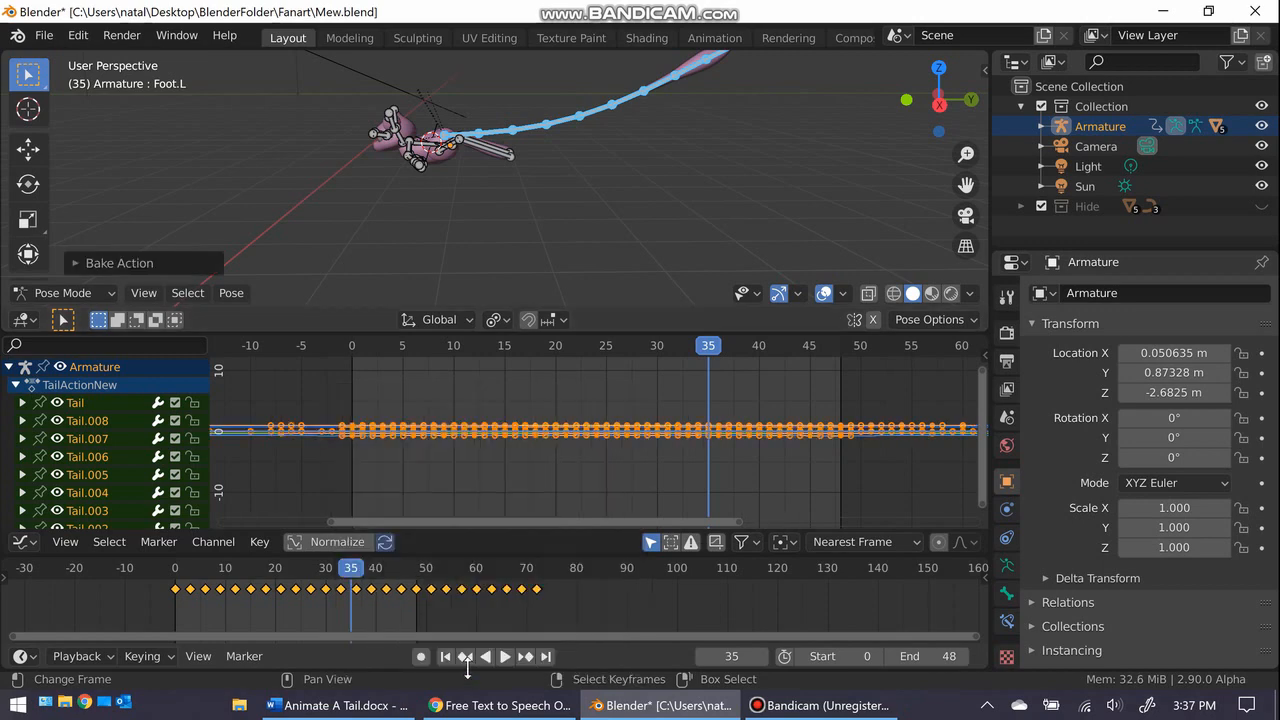
Step: Select all tail curve keyframes in the Graph Editor and clear their cyclic extrapolation
left_click(384, 470)
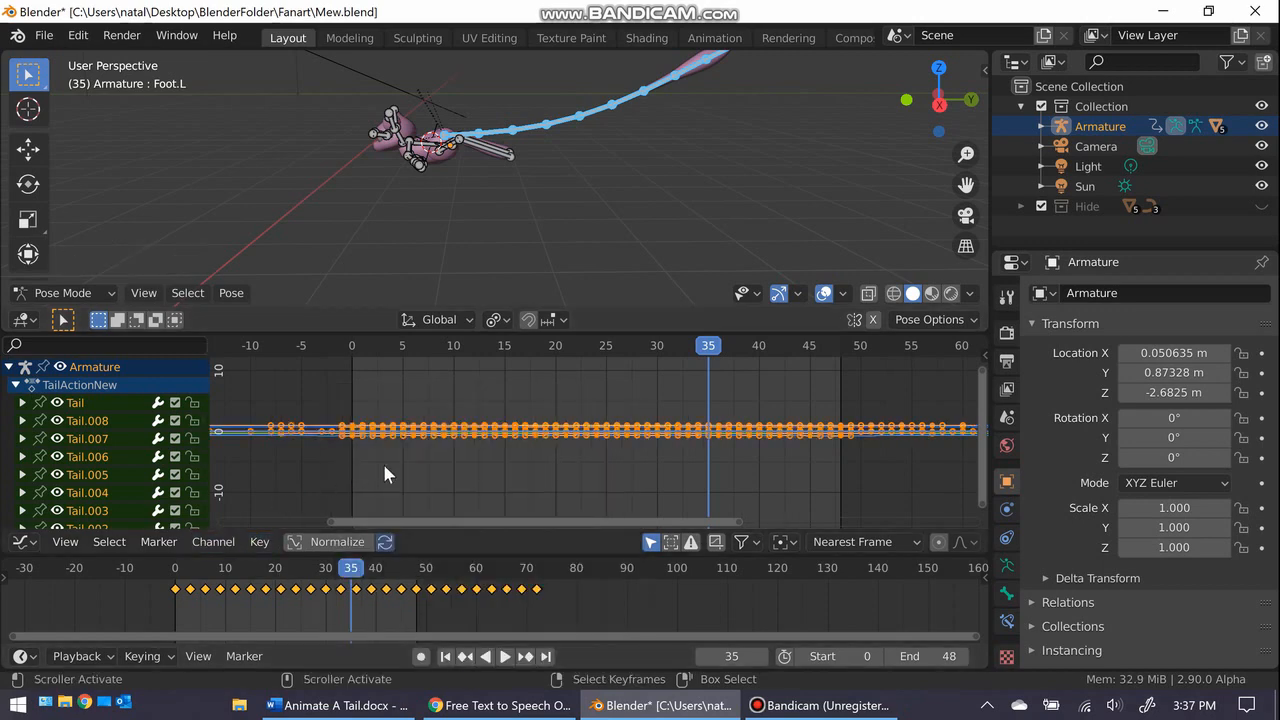
key("a")
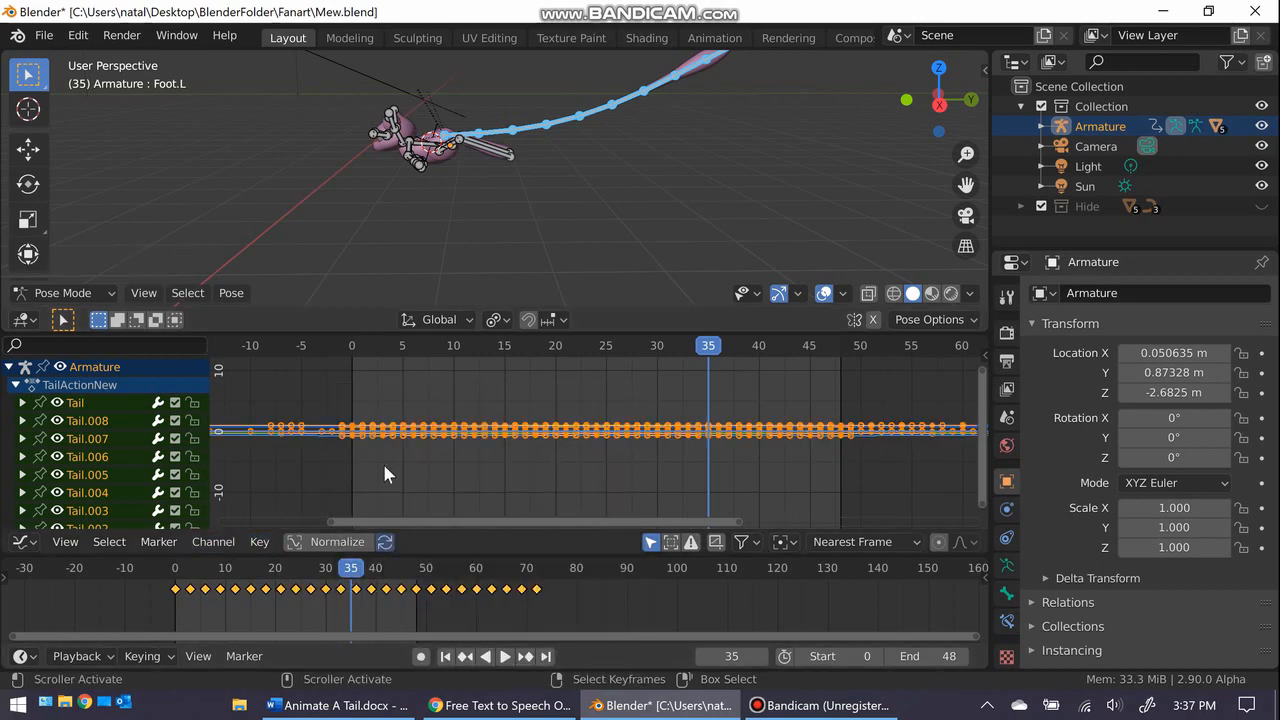
left_click(213, 541)
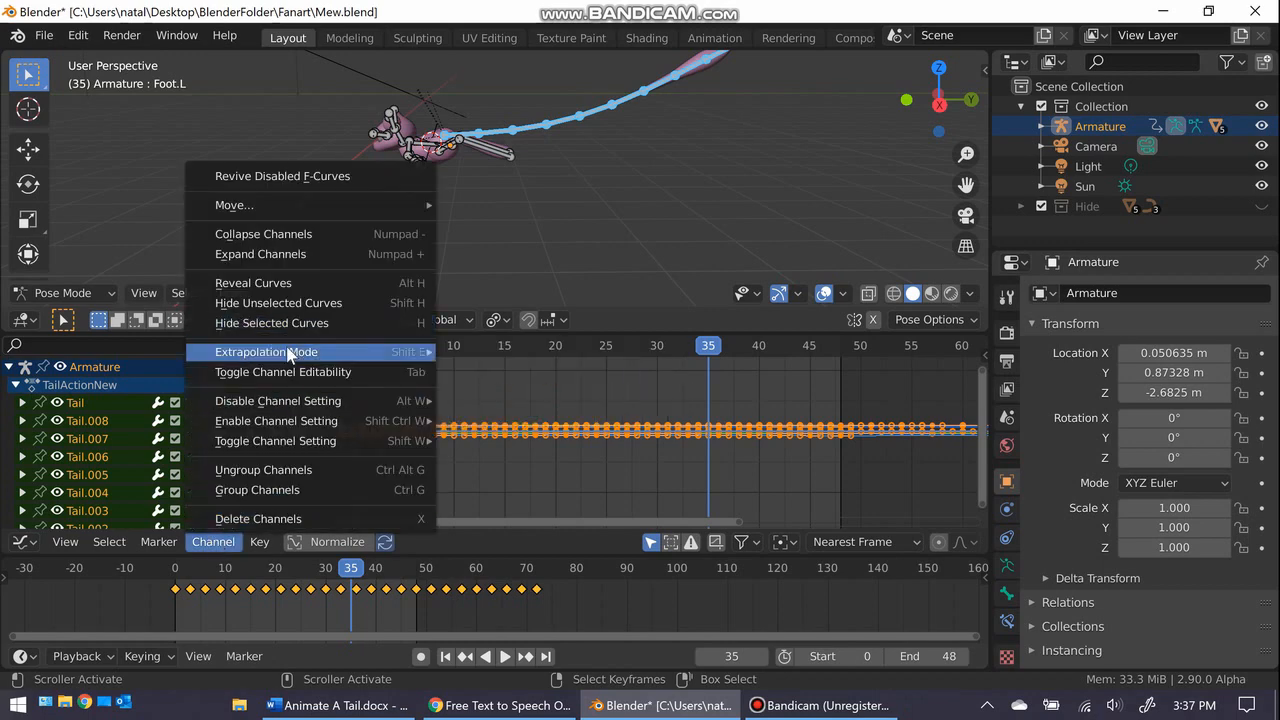
mouse_move(300, 354)
left_click(503, 418)
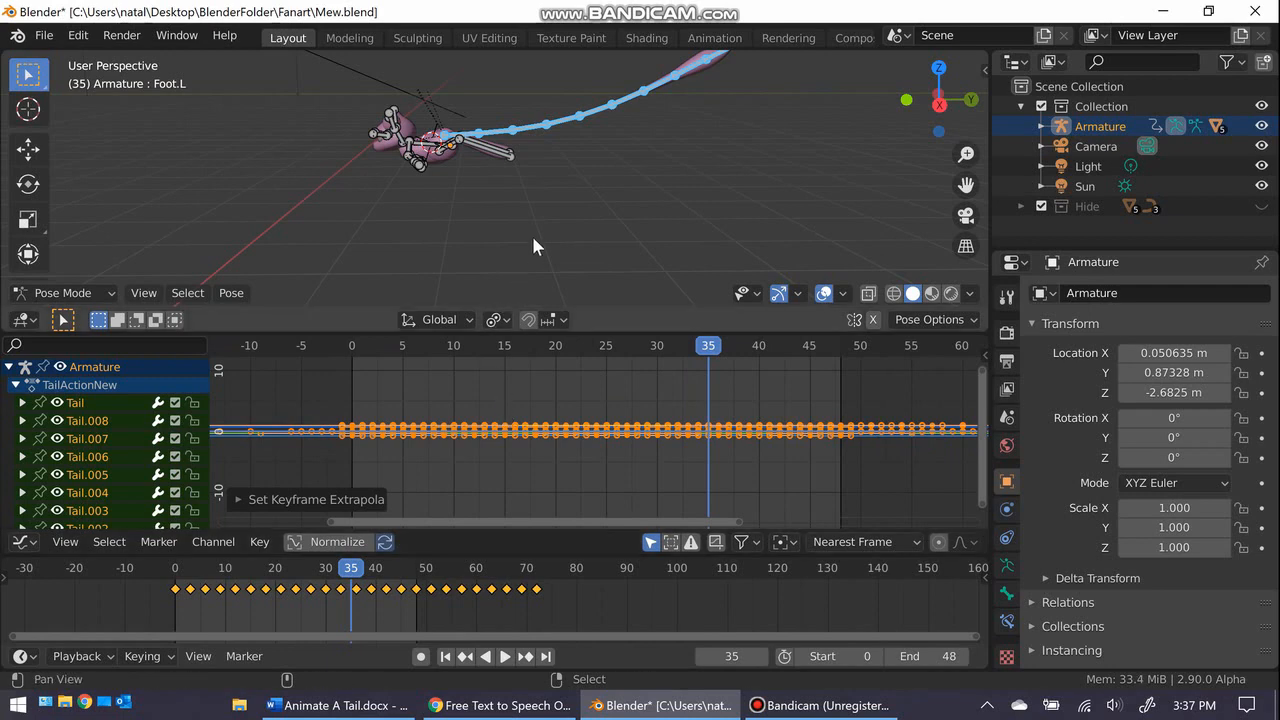
Step: Circle-select the tail keyframes beyond frame 48 in the timeline and delete them
middle_click_drag(531, 233, 502, 56)
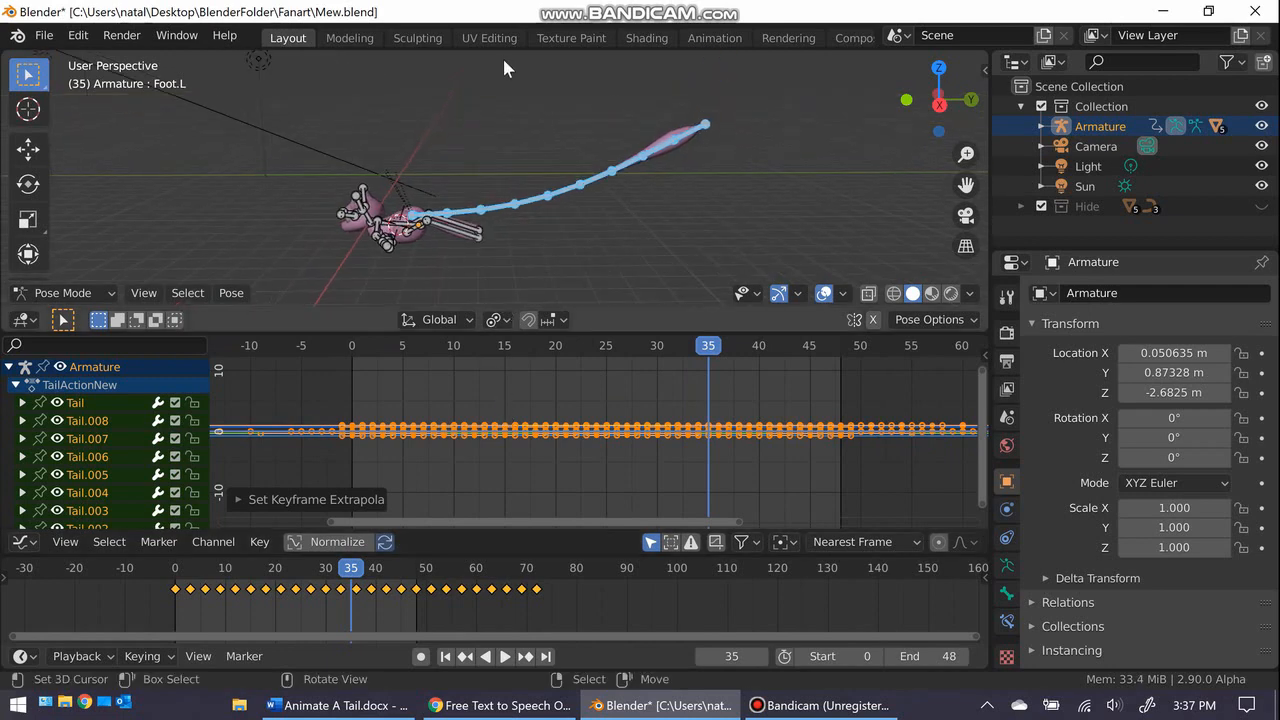
left_click(527, 605)
key("c")
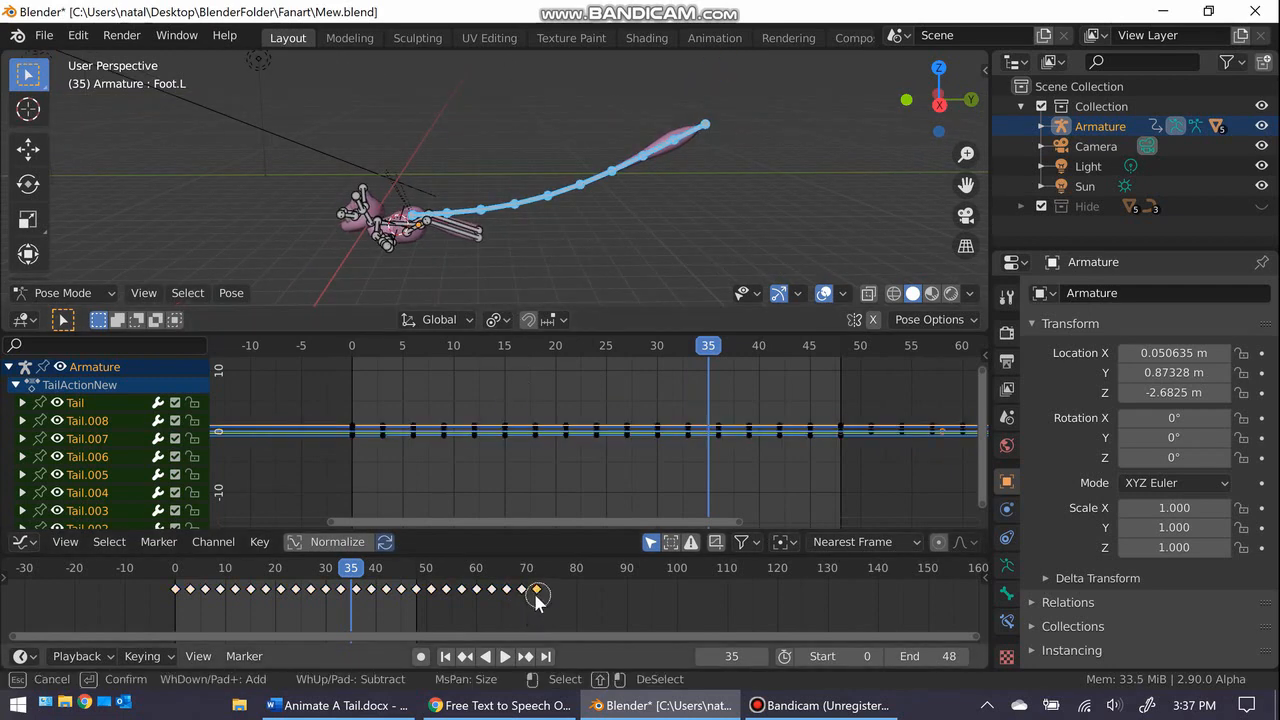
key("x")
left_click(439, 588)
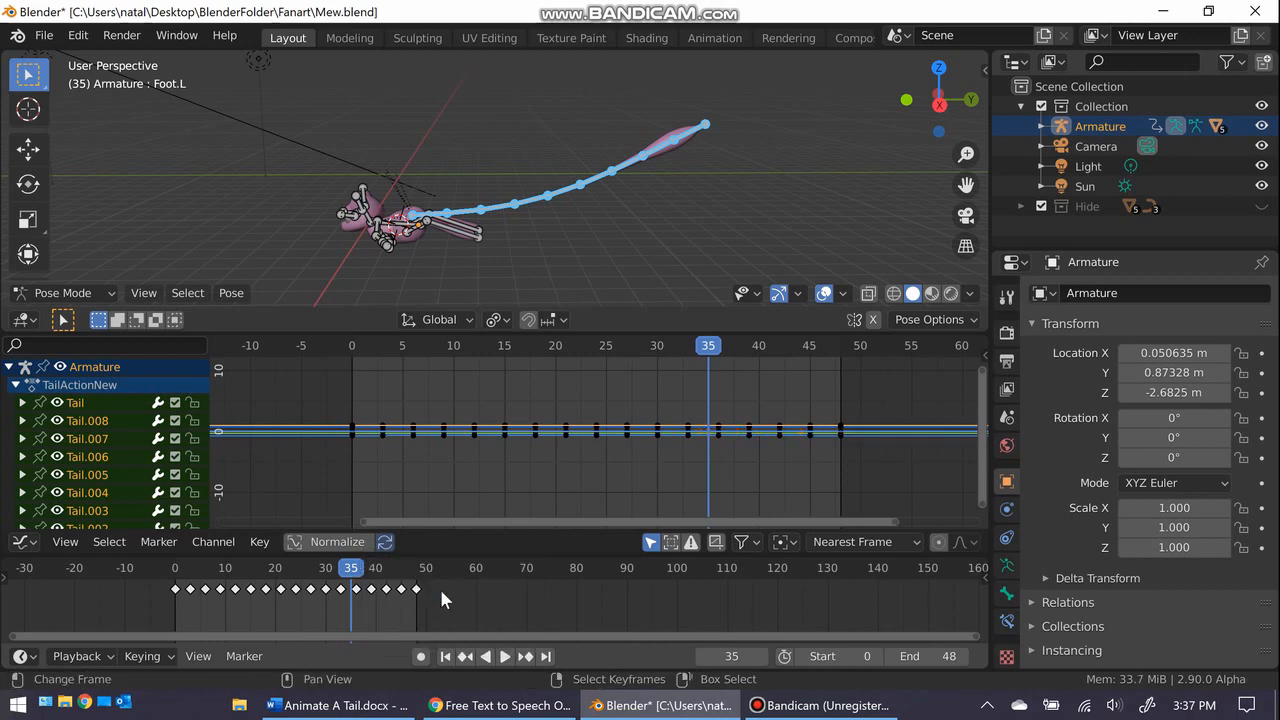
Step: Play back the baked tail animation and hide the viewport overlays to check the motion on the bare model
left_click(505, 656)
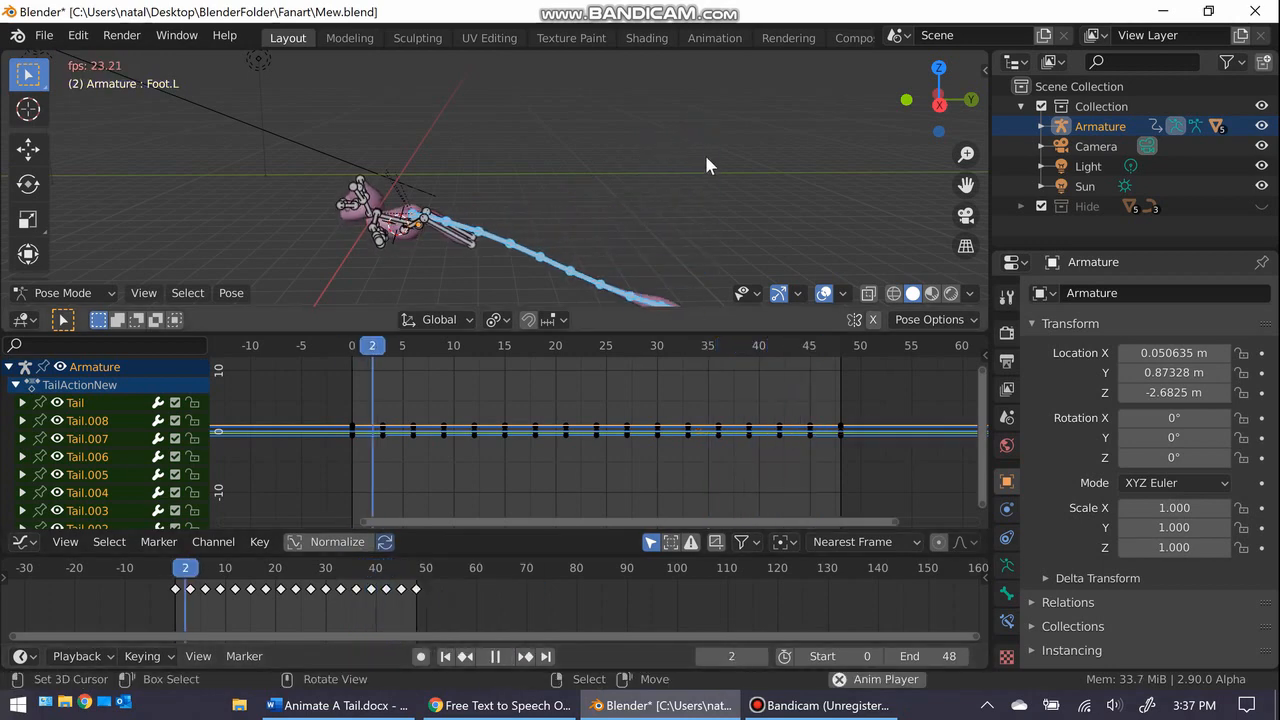
scroll(697, 163, "down", 4)
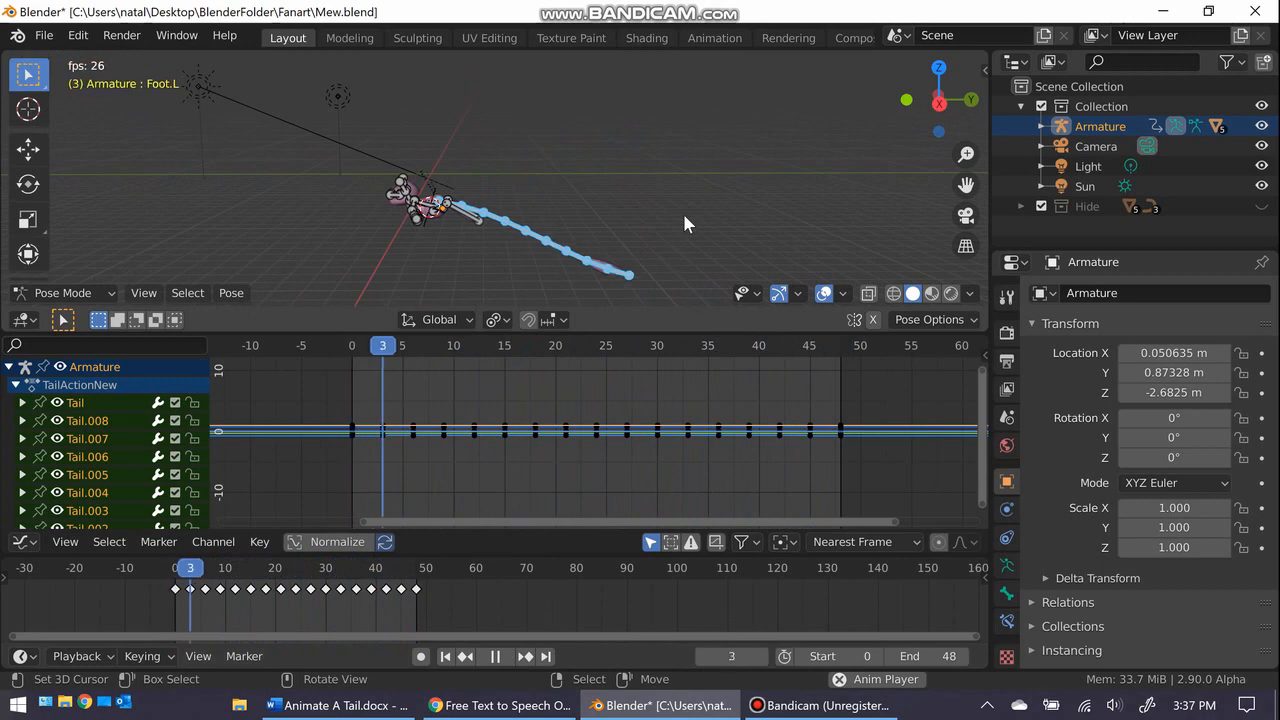
left_click(824, 293)
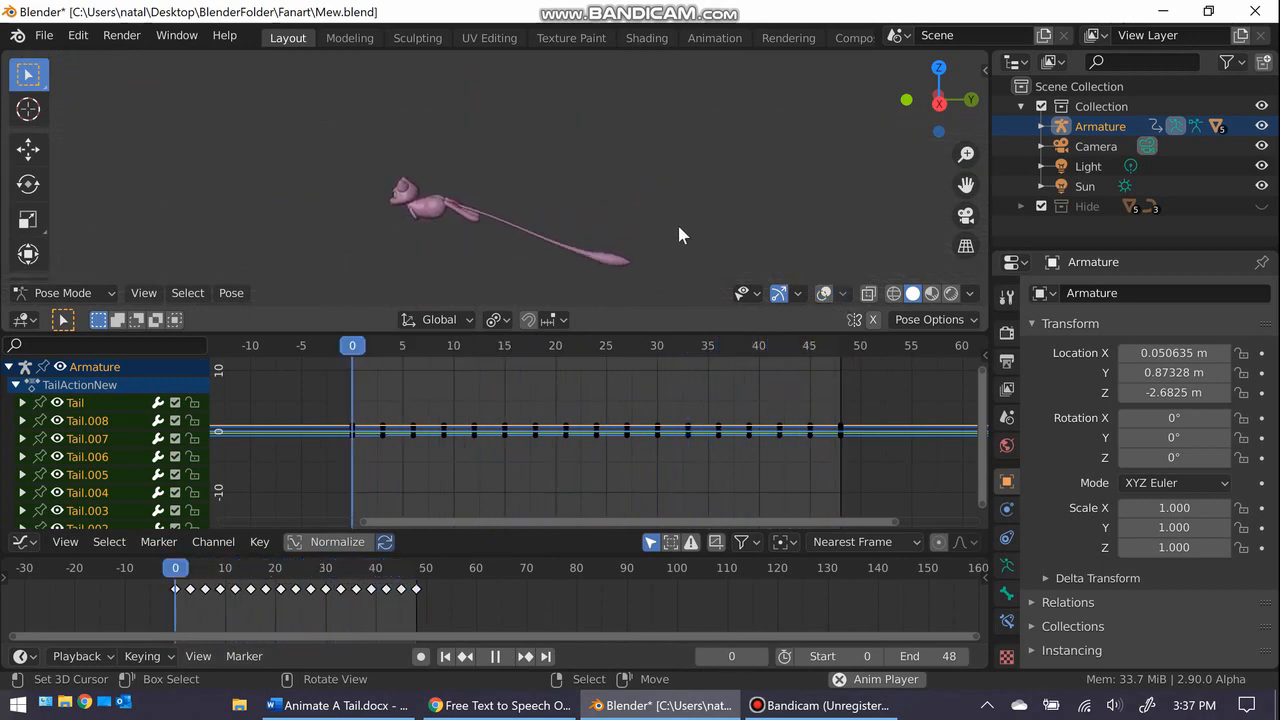